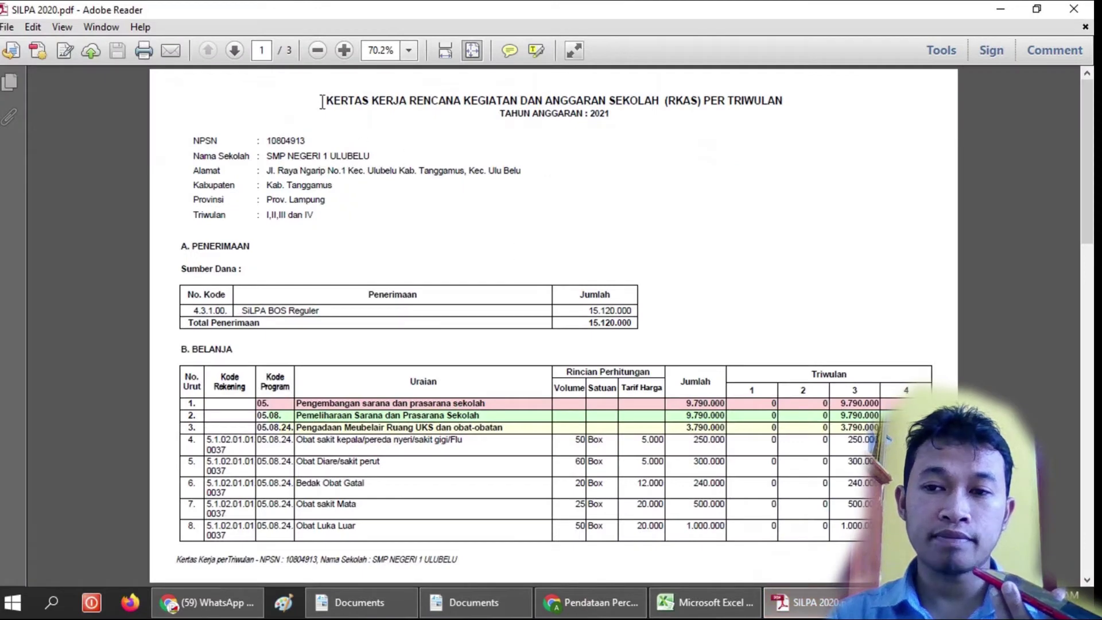
# Step: Close the PDF in Adobe Reader and open SILPA 2020 from the Documents folder with Wondershare PDFelement
pyautogui.click(1071, 9)
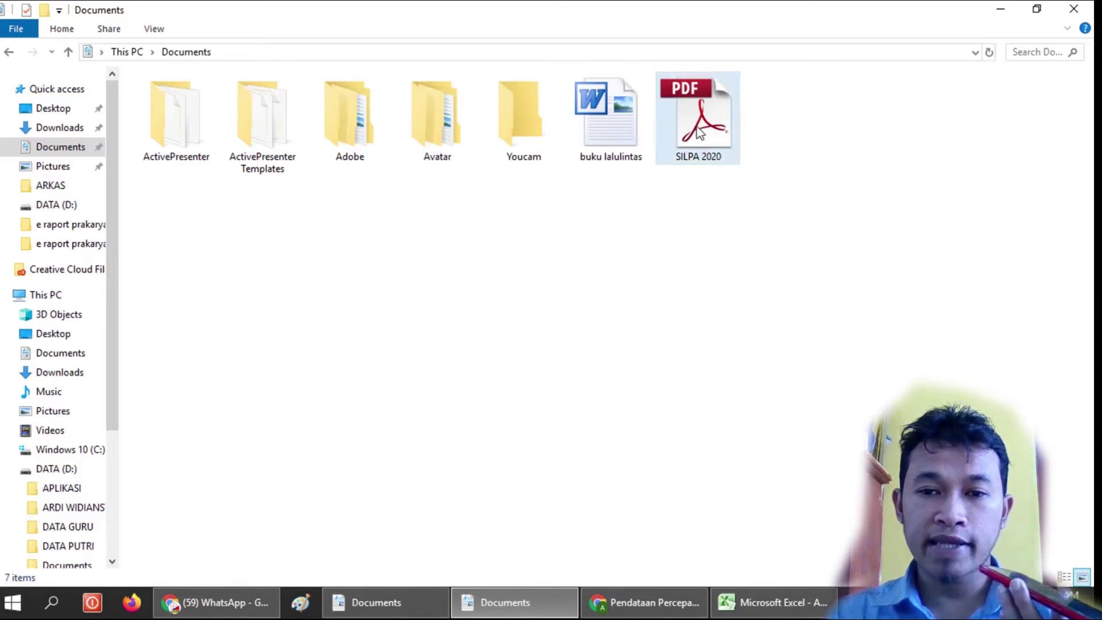
pyautogui.rightClick(737, 279)
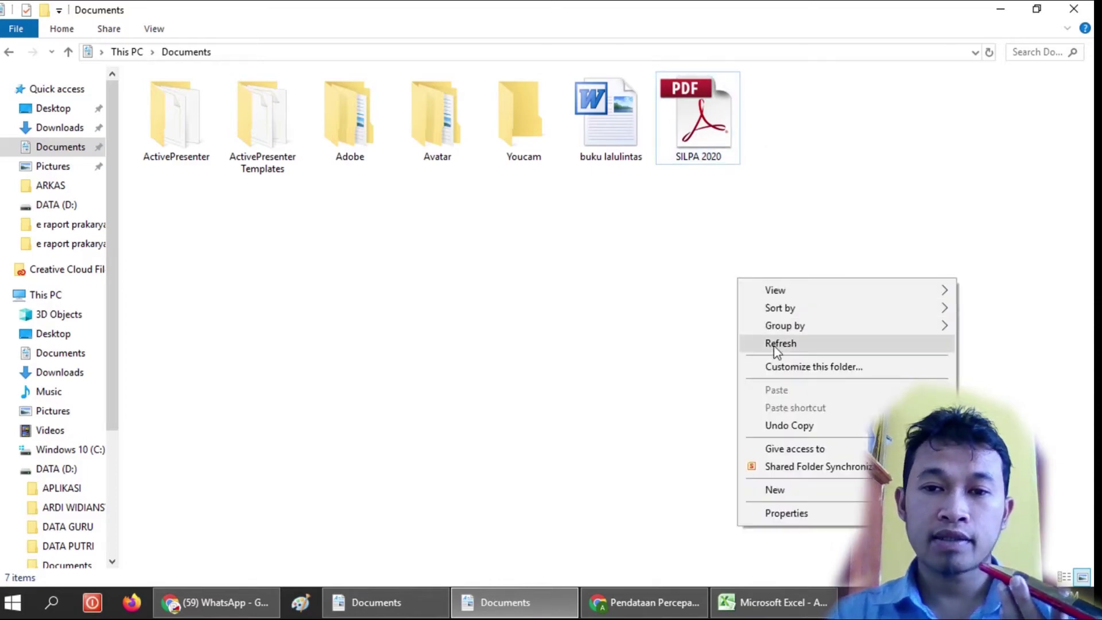
pyautogui.click(774, 343)
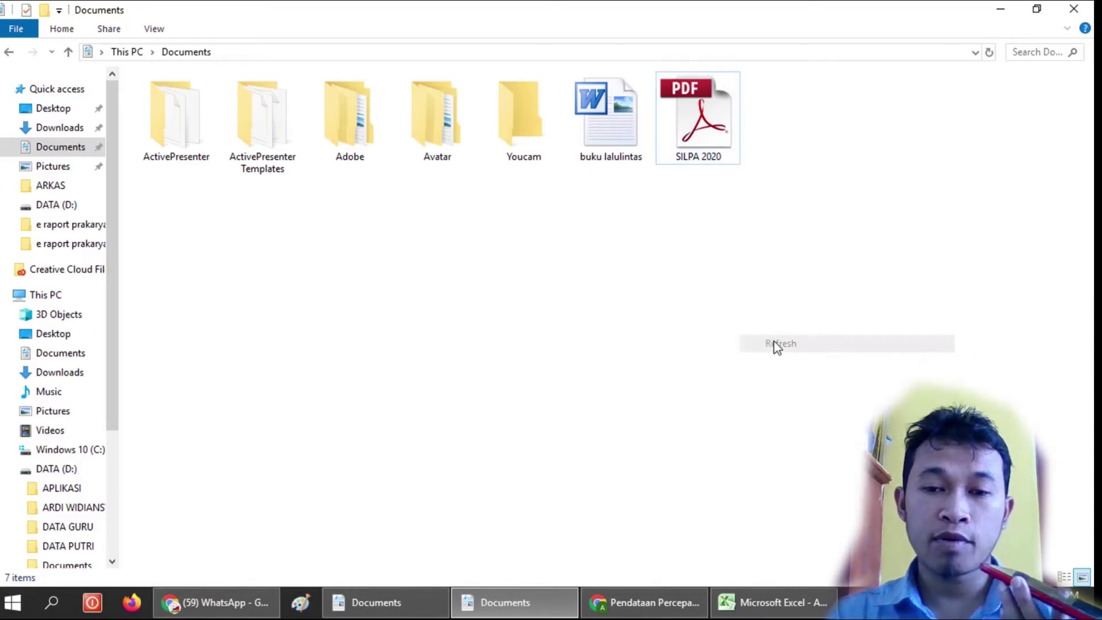
pyautogui.click(696, 87)
pyautogui.rightClick(697, 87)
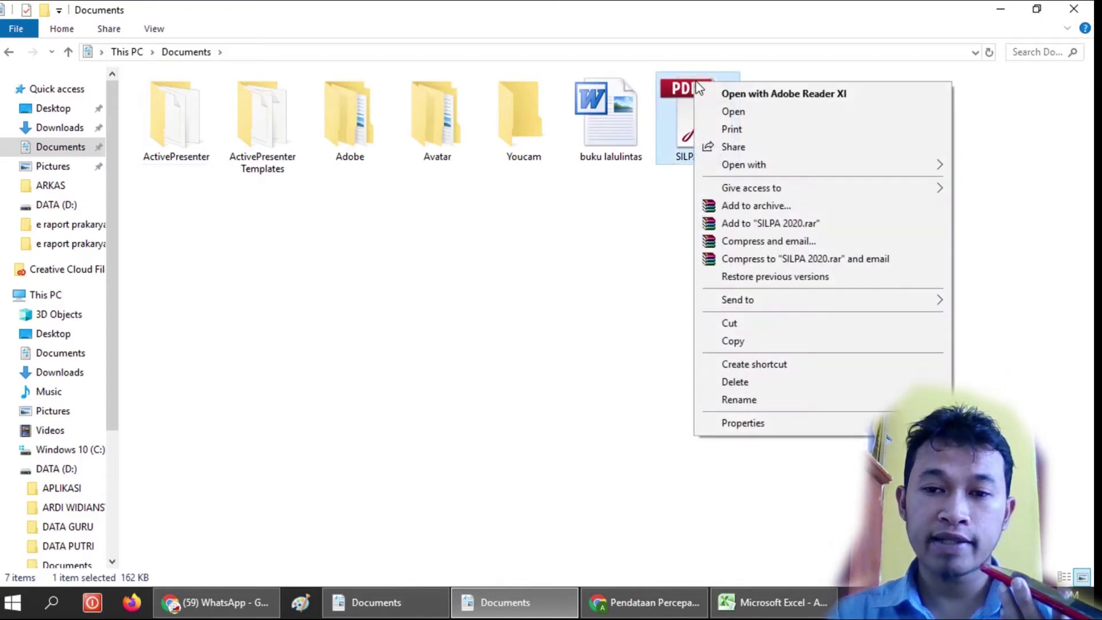
pyautogui.moveTo(805, 171)
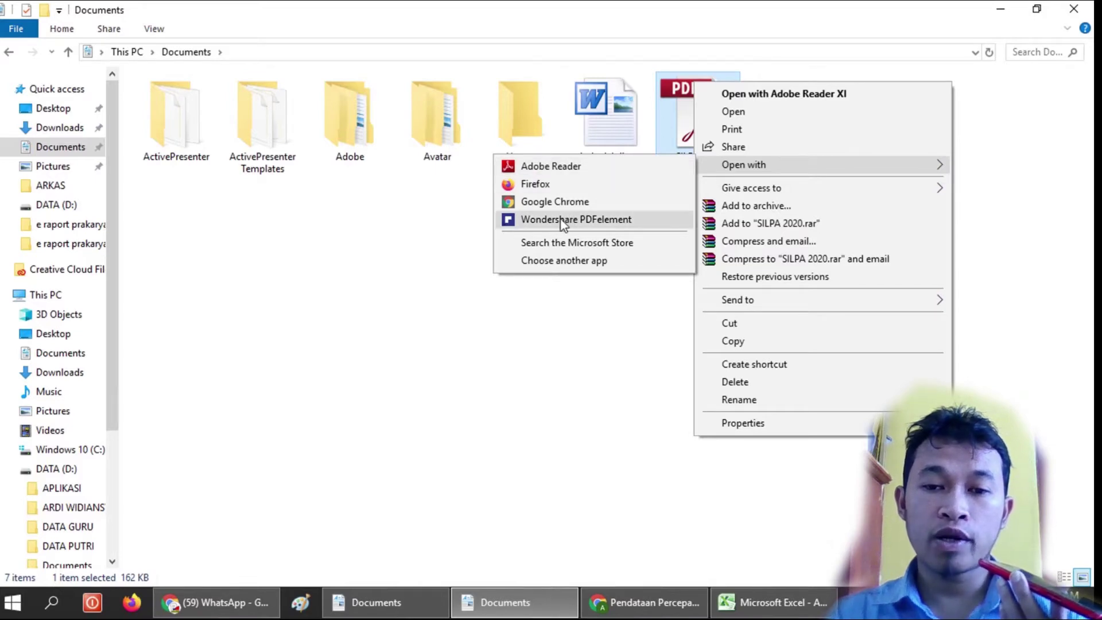
pyautogui.click(604, 222)
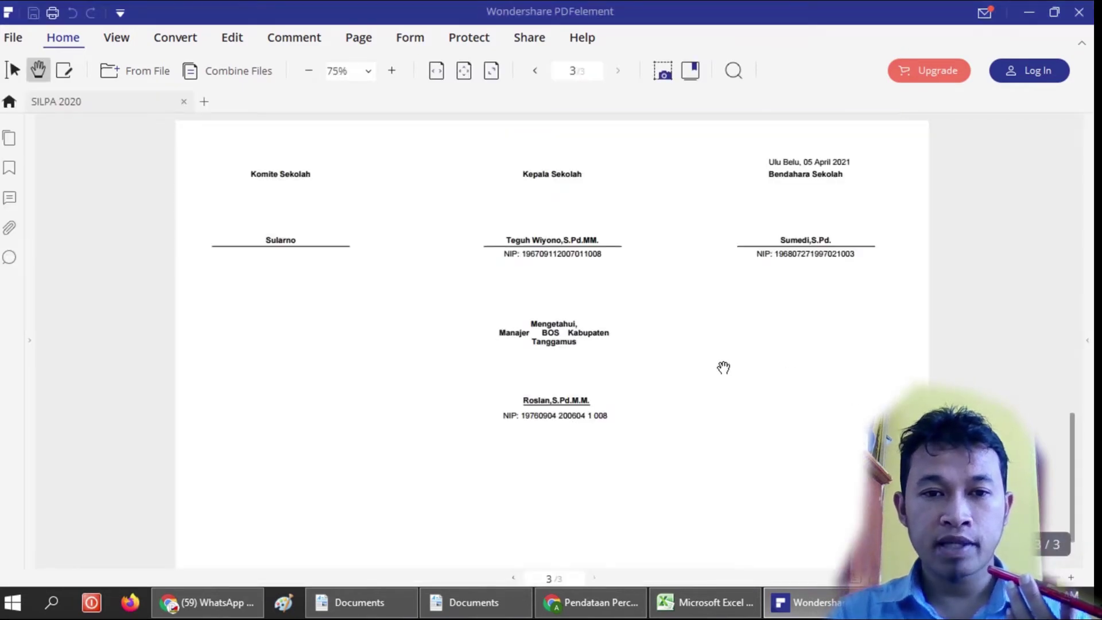
# Step: Change the budget year after "TAHUN ANGGARAN :" in the first page's heading to 2021-2022 and save the document
pyautogui.scroll(5, 746, 355)
pyautogui.scroll(10, 763, 332)
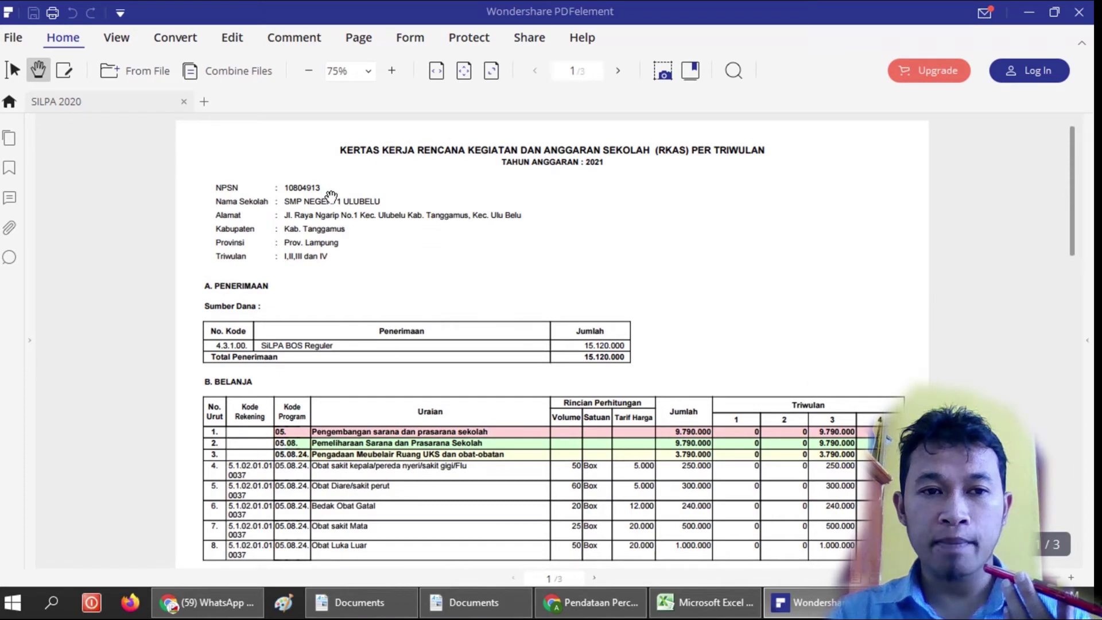
pyautogui.scroll(-1, 557, 224)
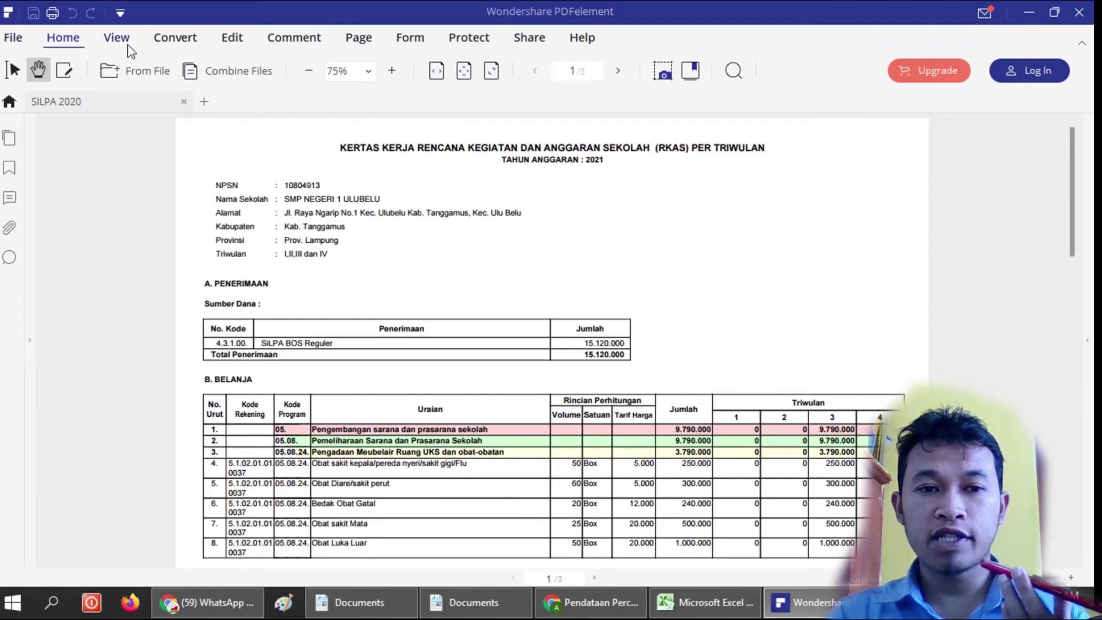
pyautogui.click(232, 38)
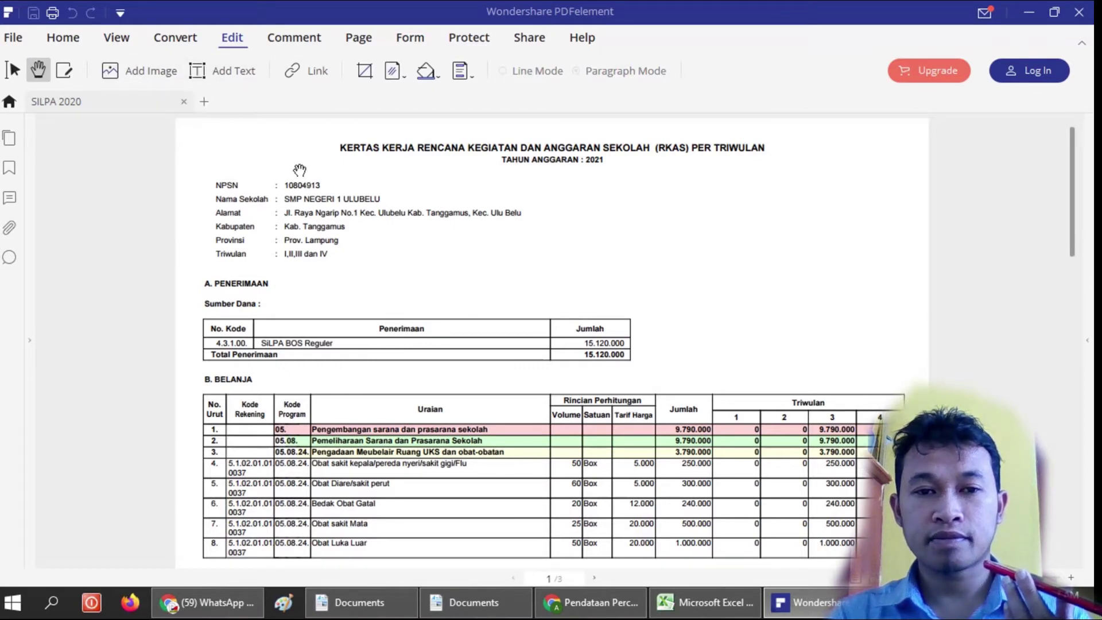
pyautogui.click(251, 79)
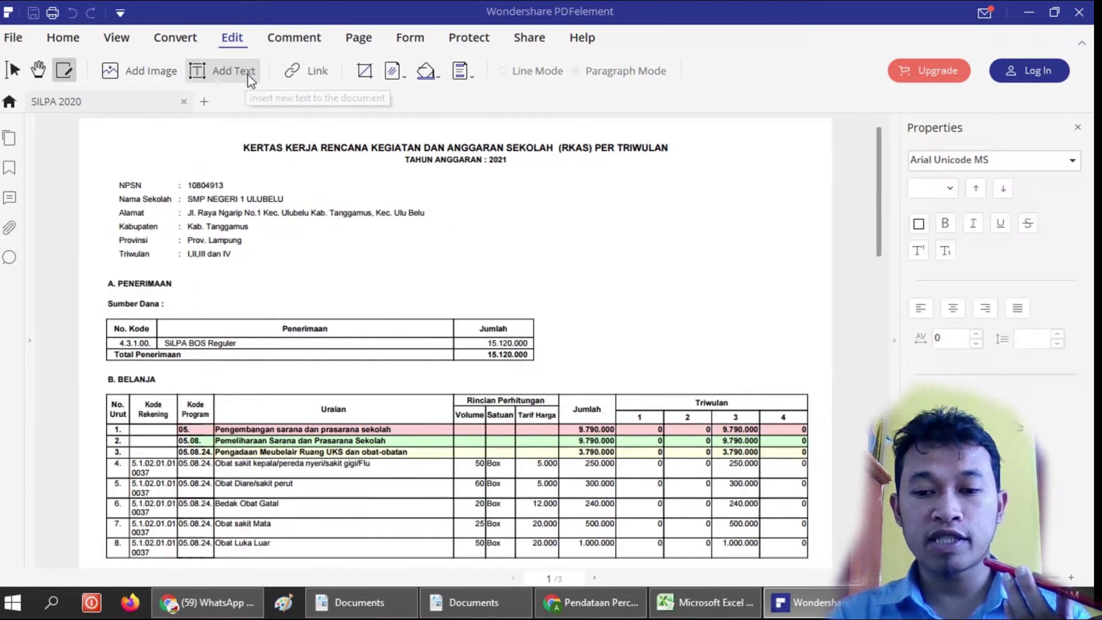
pyautogui.click(247, 79)
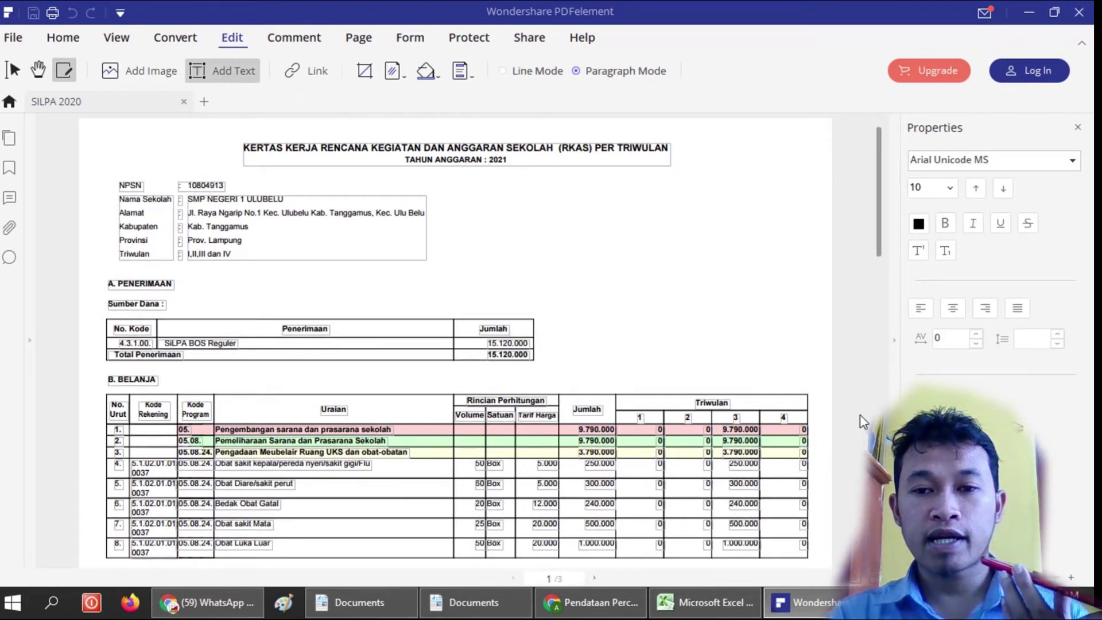
pyautogui.hotkey('ctrl', '+')
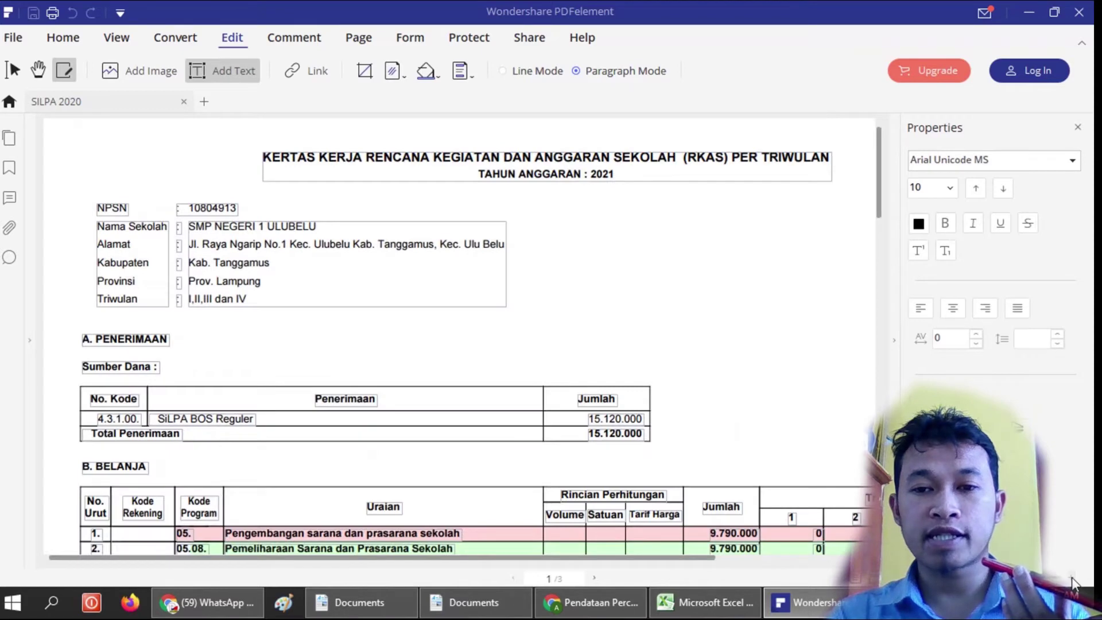
pyautogui.click(1072, 579)
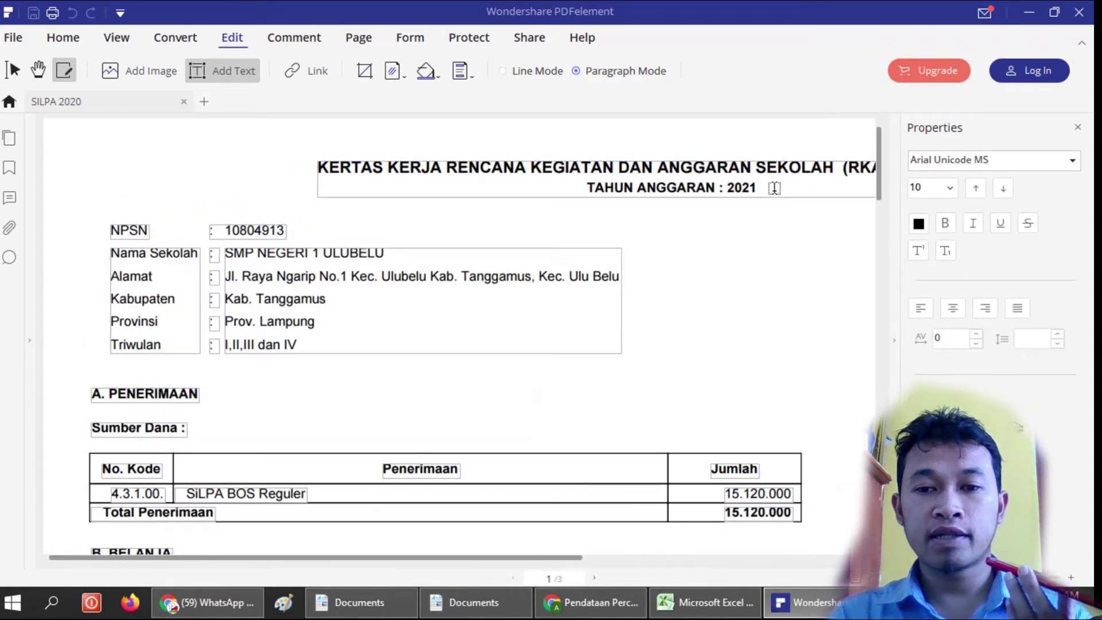
pyautogui.click(750, 187)
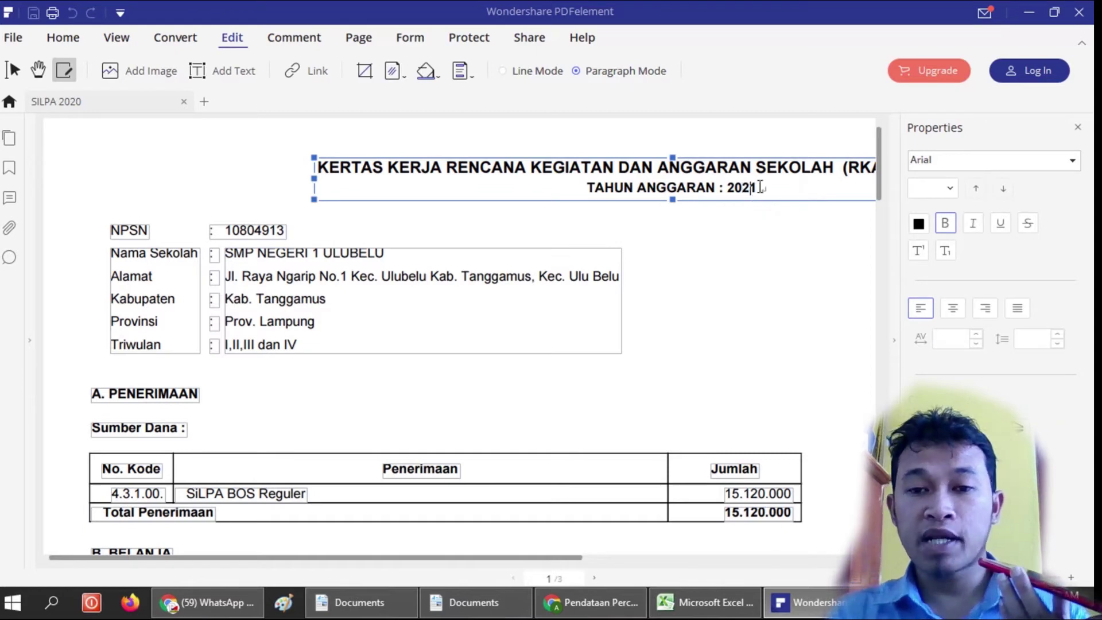
pyautogui.write('/2022')
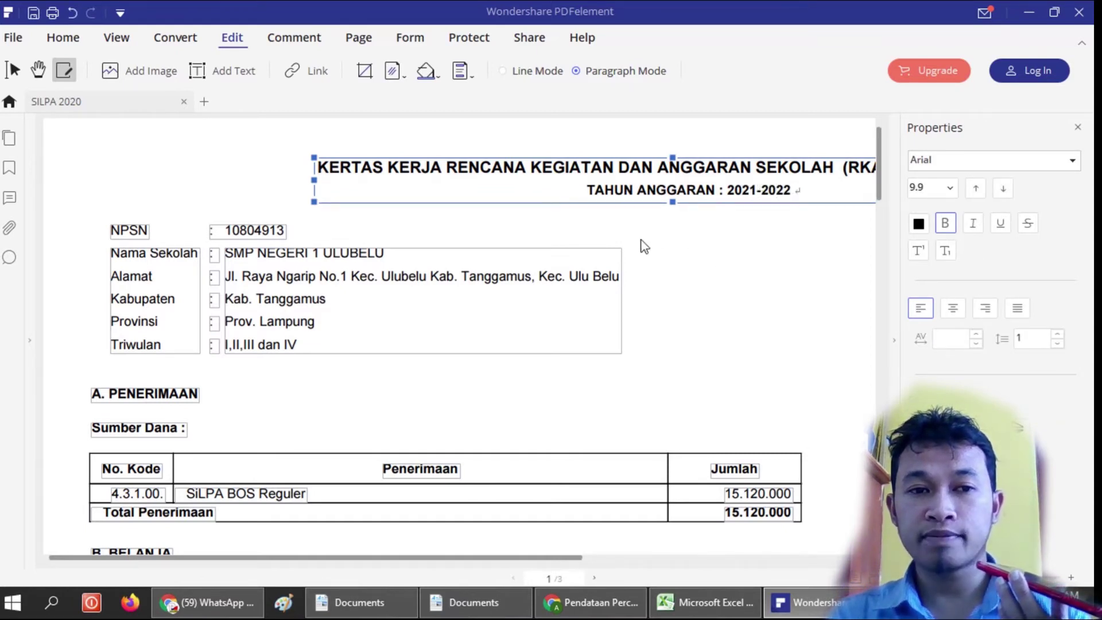
pyautogui.click(657, 224)
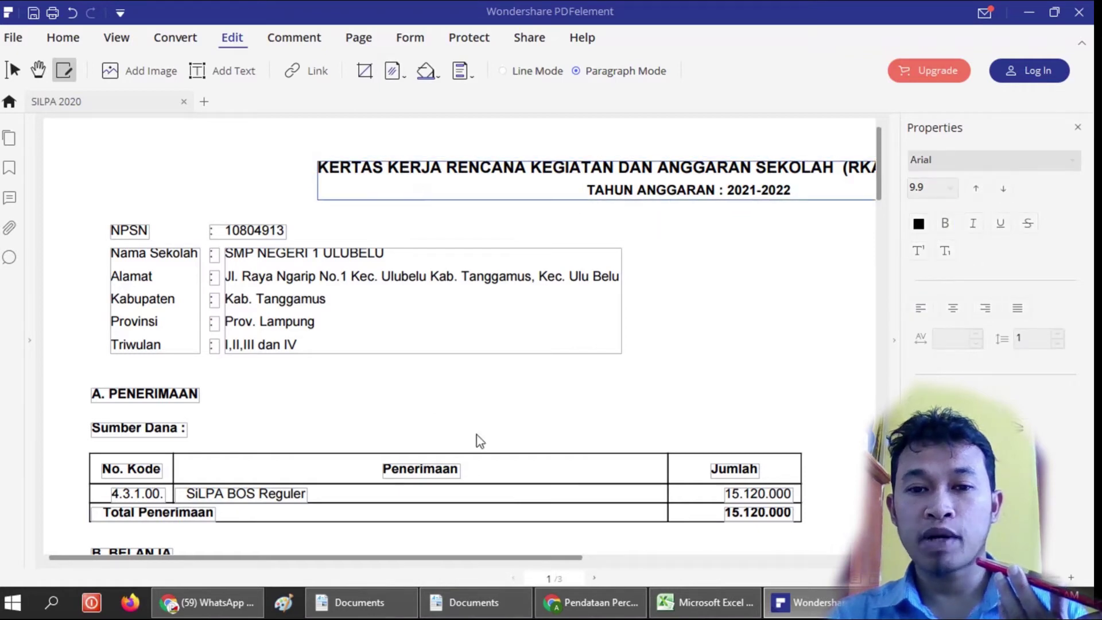
pyautogui.click(35, 13)
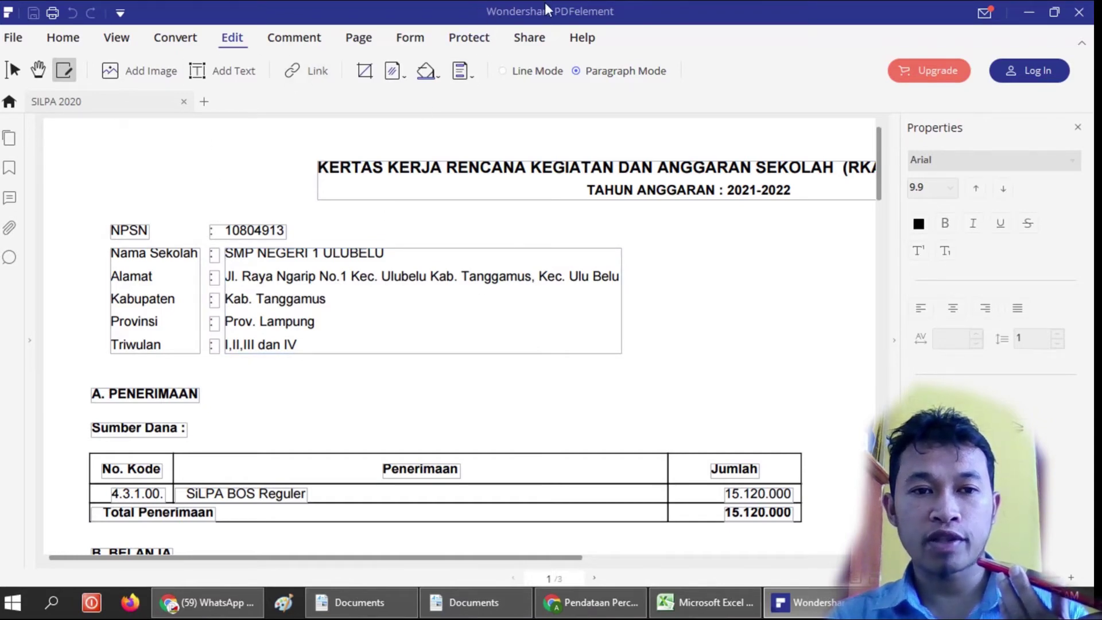
# Step: Look over the file conversion options and the page management tools with the document's page thumbnails
pyautogui.click(171, 43)
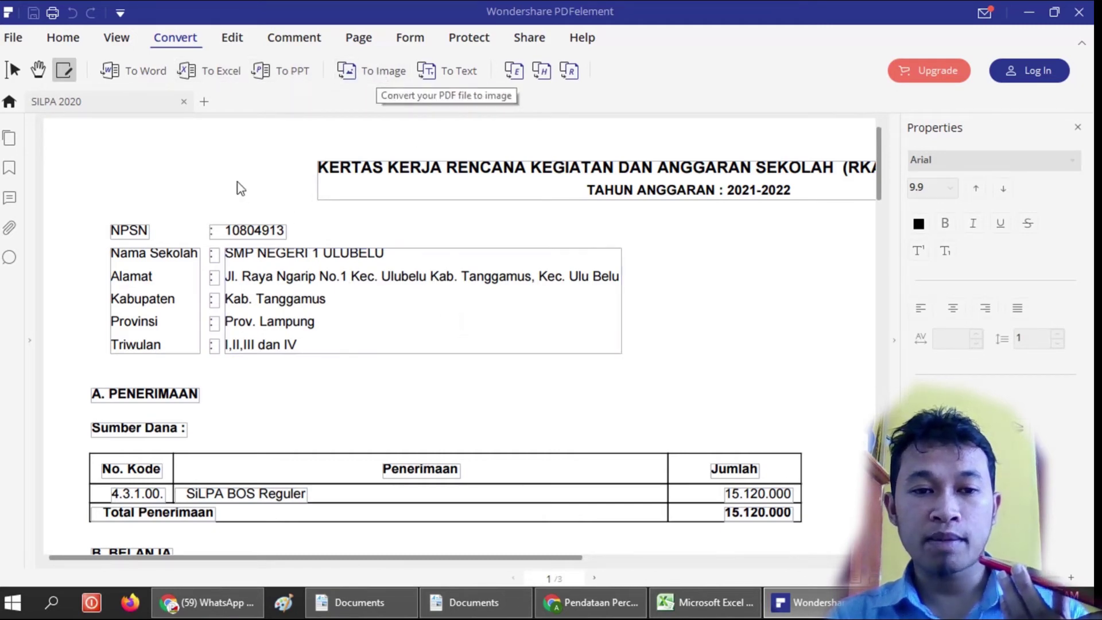
pyautogui.click(359, 38)
pyautogui.moveTo(255, 304)
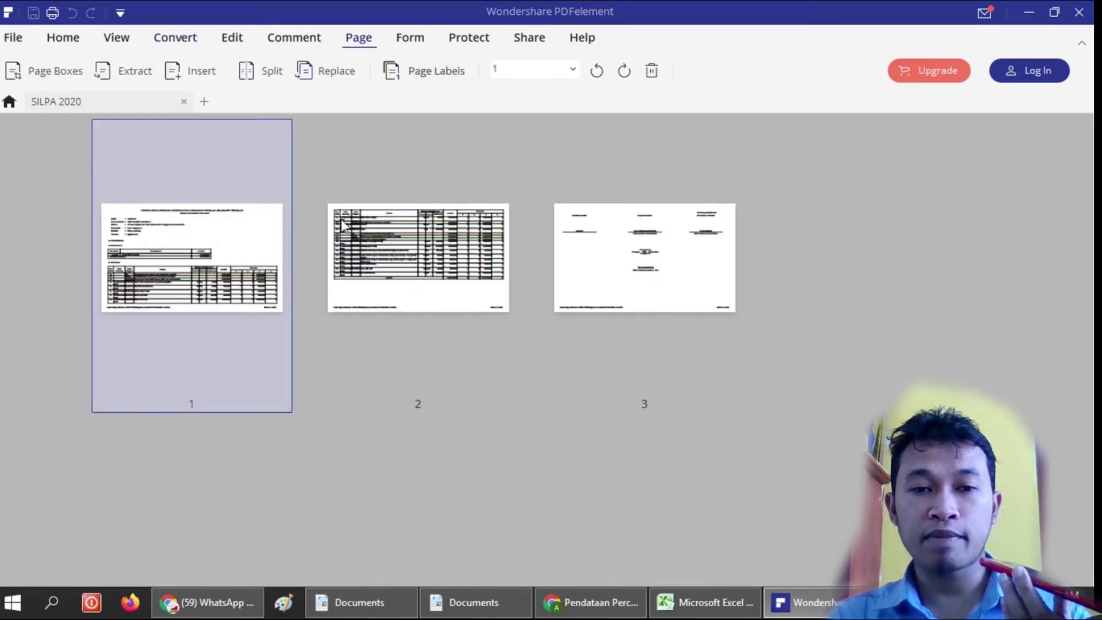
pyautogui.moveTo(424, 274)
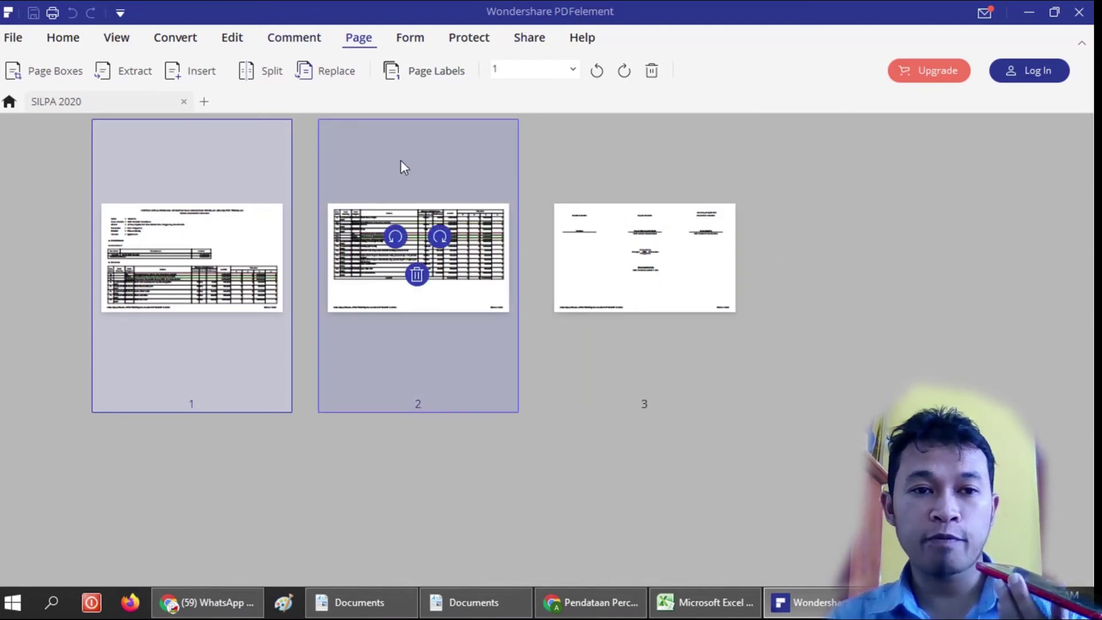
pyautogui.click(584, 508)
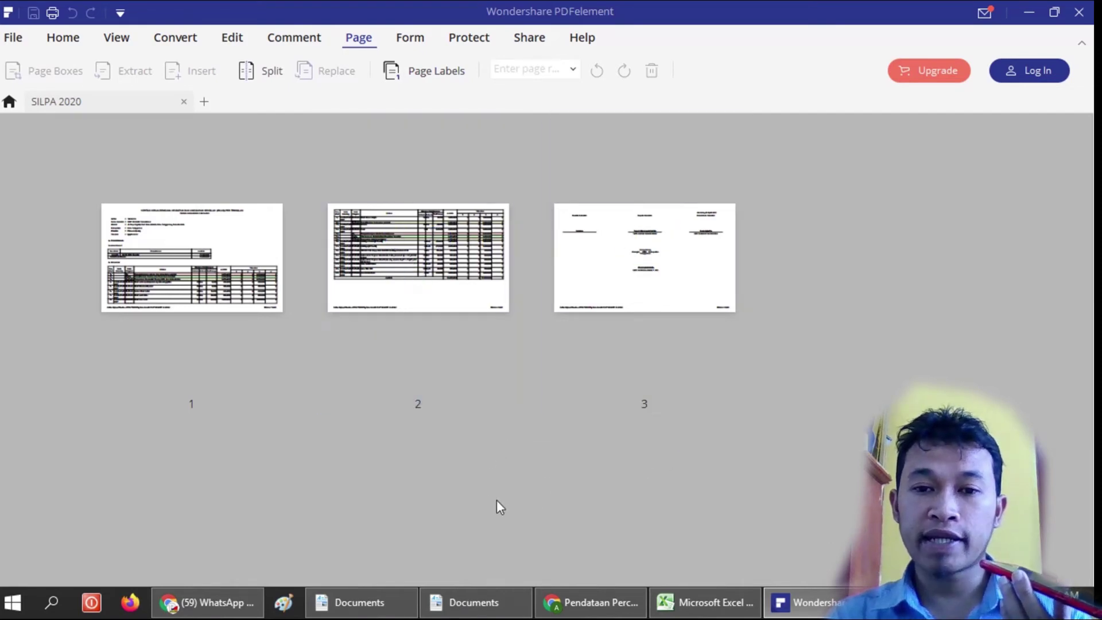
# Step: Close PDFelement and open the PDF ELEMENT folder inside APLIKASI on drive D in File Explorer
pyautogui.click(71, 40)
pyautogui.click(1080, 12)
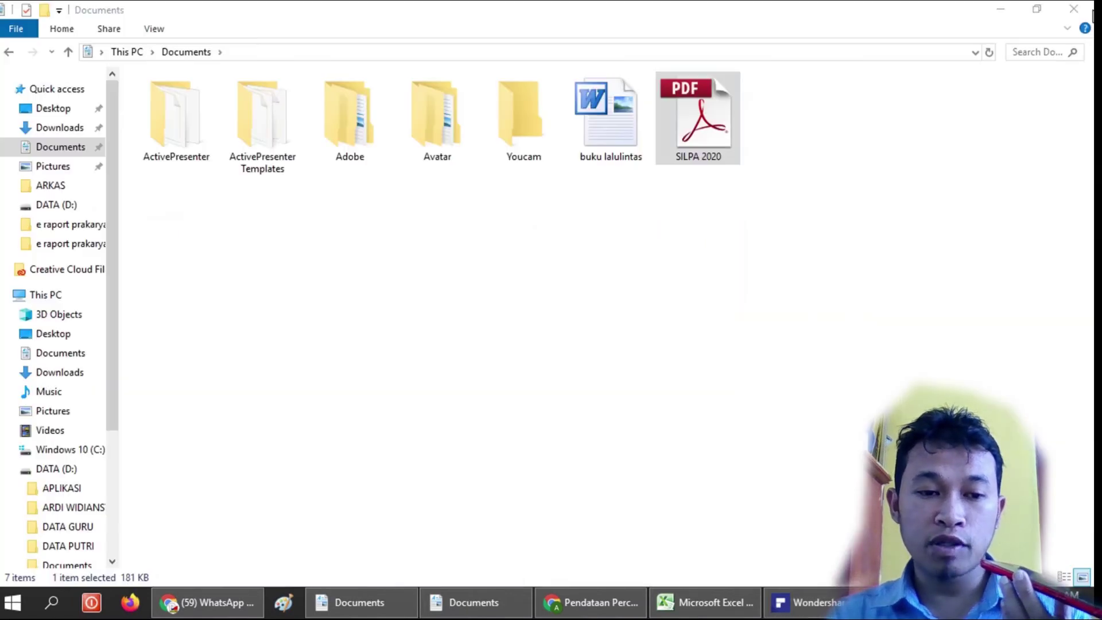
pyautogui.click(525, 336)
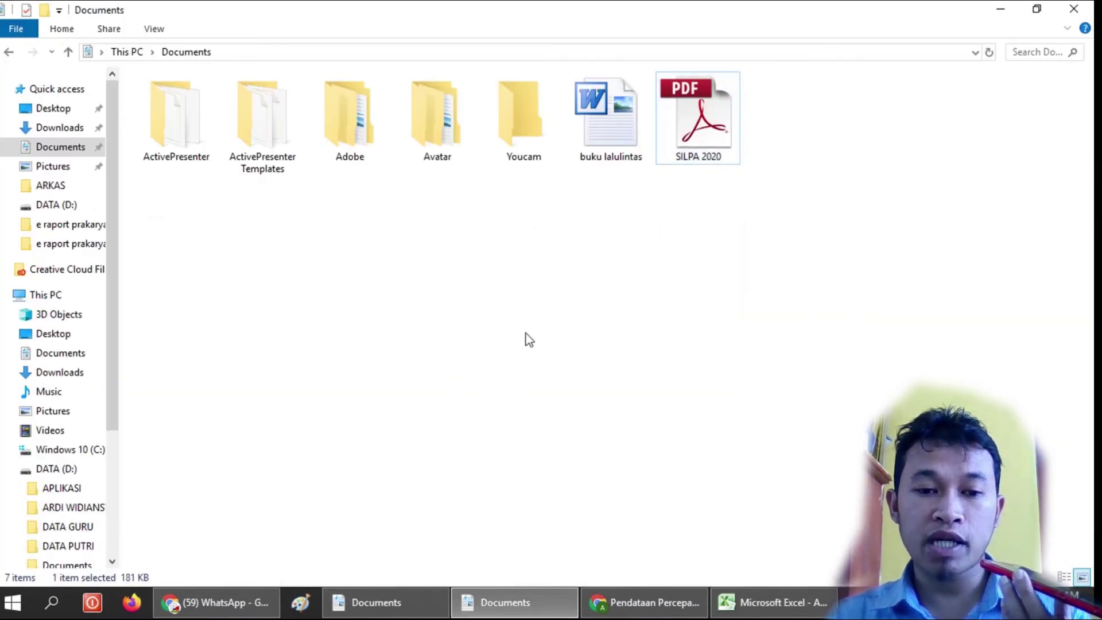
pyautogui.rightClick(574, 314)
pyautogui.click(692, 376)
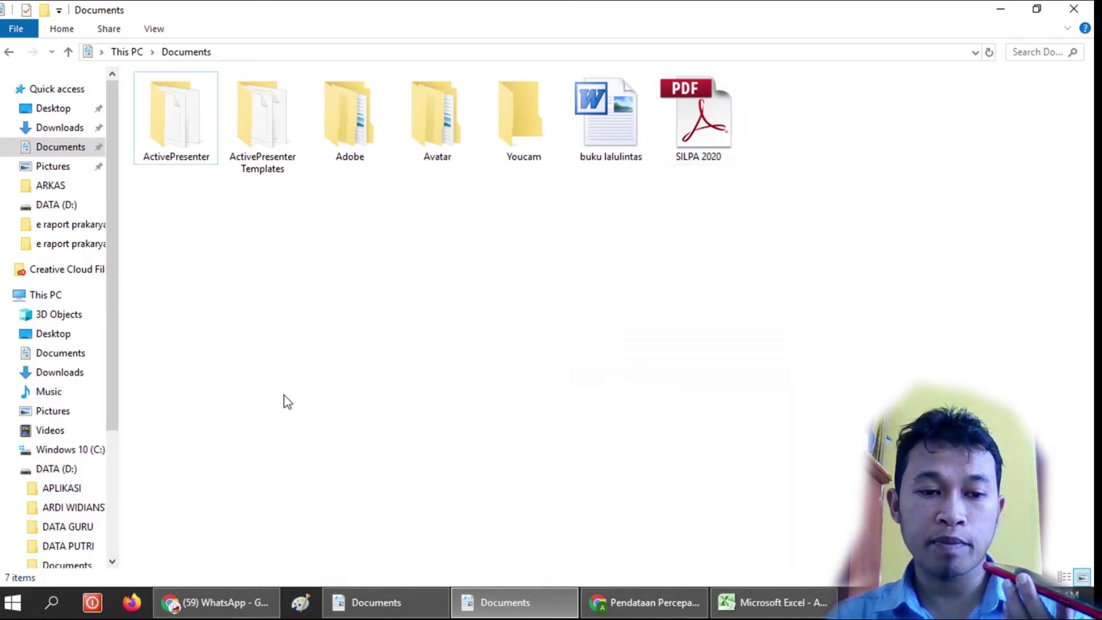
pyautogui.rightClick(260, 373)
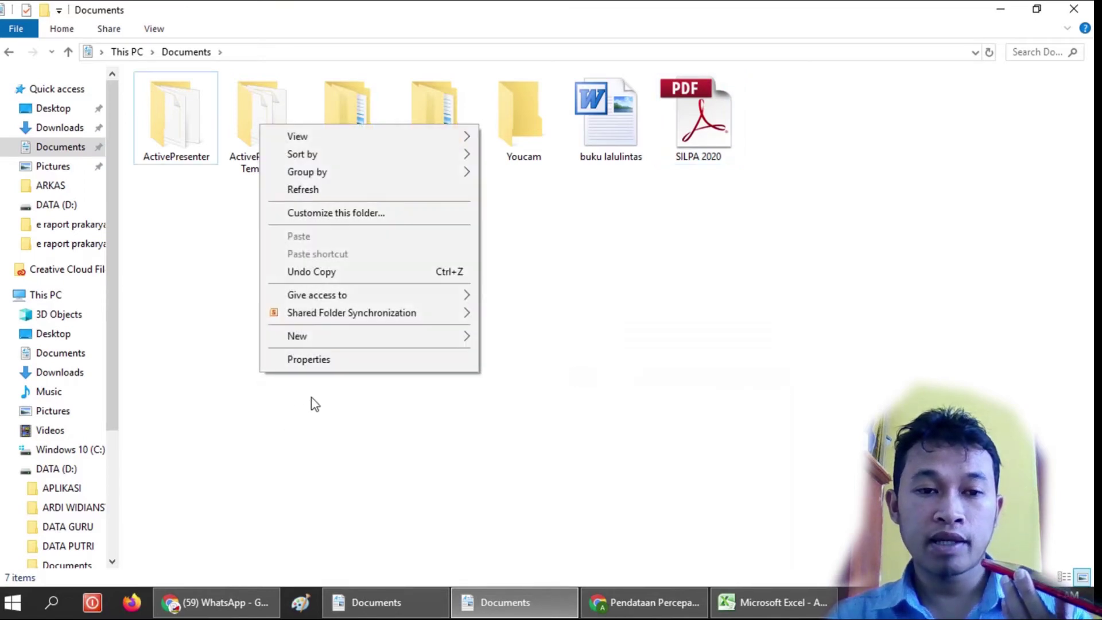
pyautogui.click(305, 189)
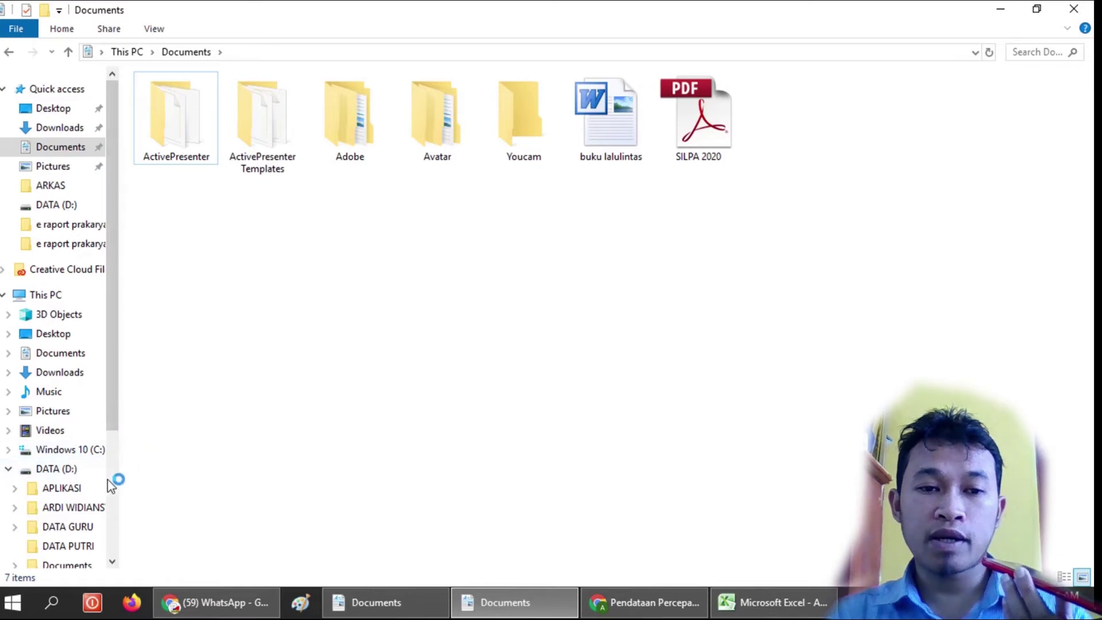
pyautogui.click(65, 490)
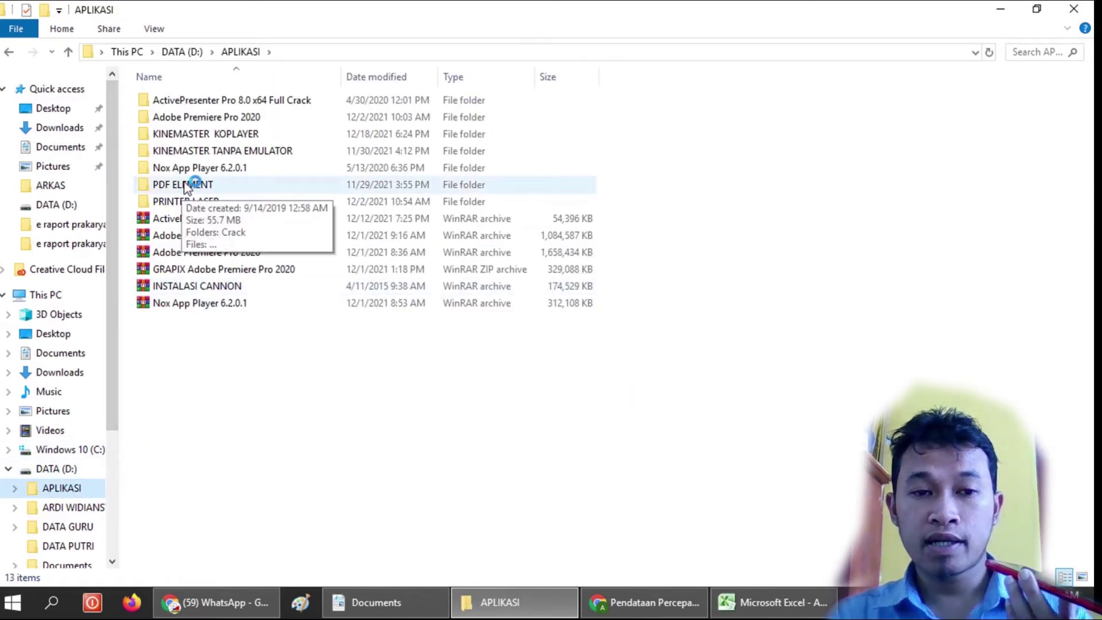
pyautogui.doubleClick(184, 184)
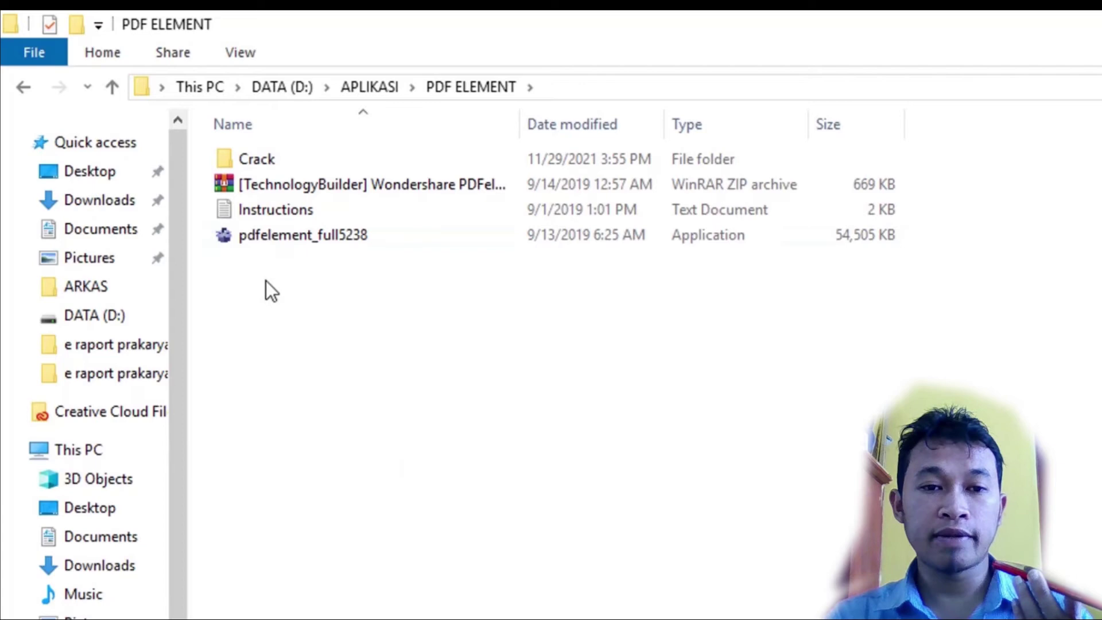
pyautogui.click(278, 239)
pyautogui.rightClick(278, 238)
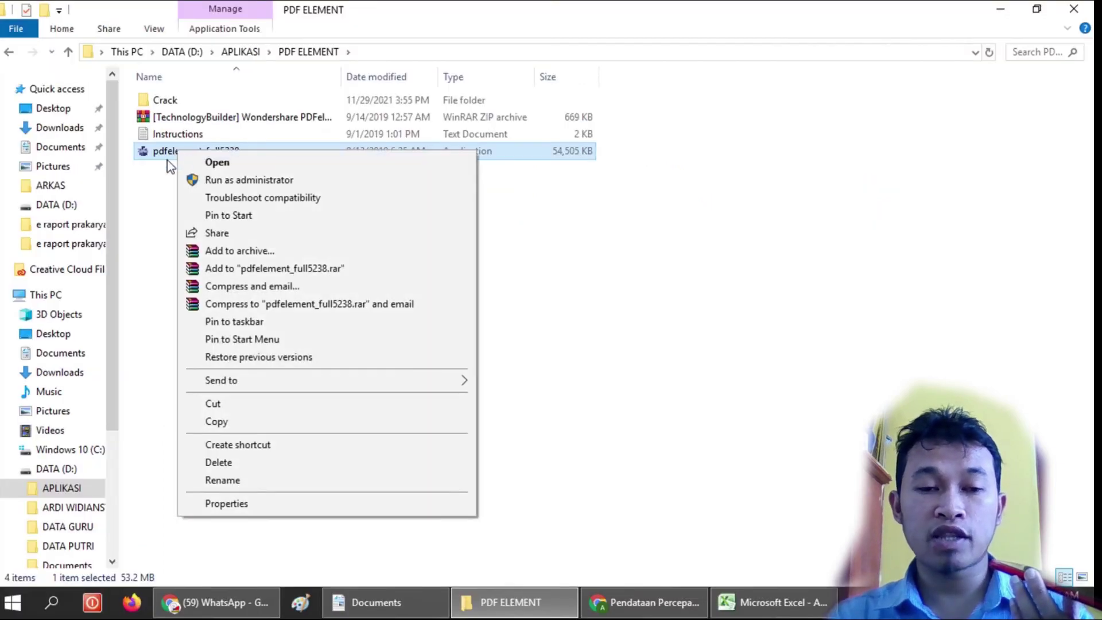
pyautogui.click(165, 182)
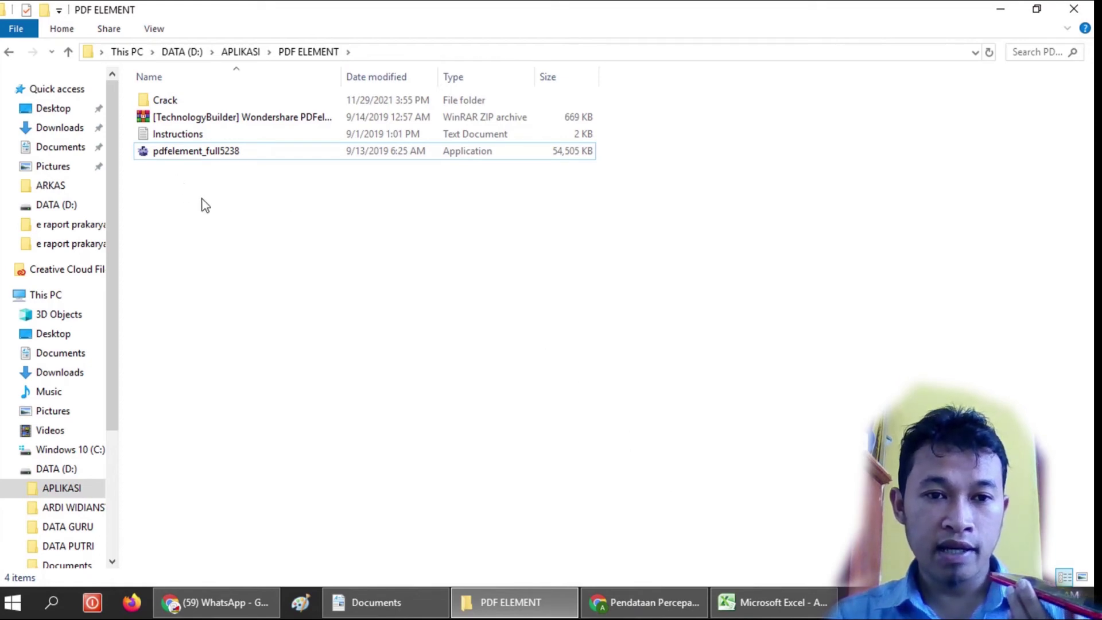
# Step: Try to run the pdfelement_full5238 installer as administrator
pyautogui.click(175, 155)
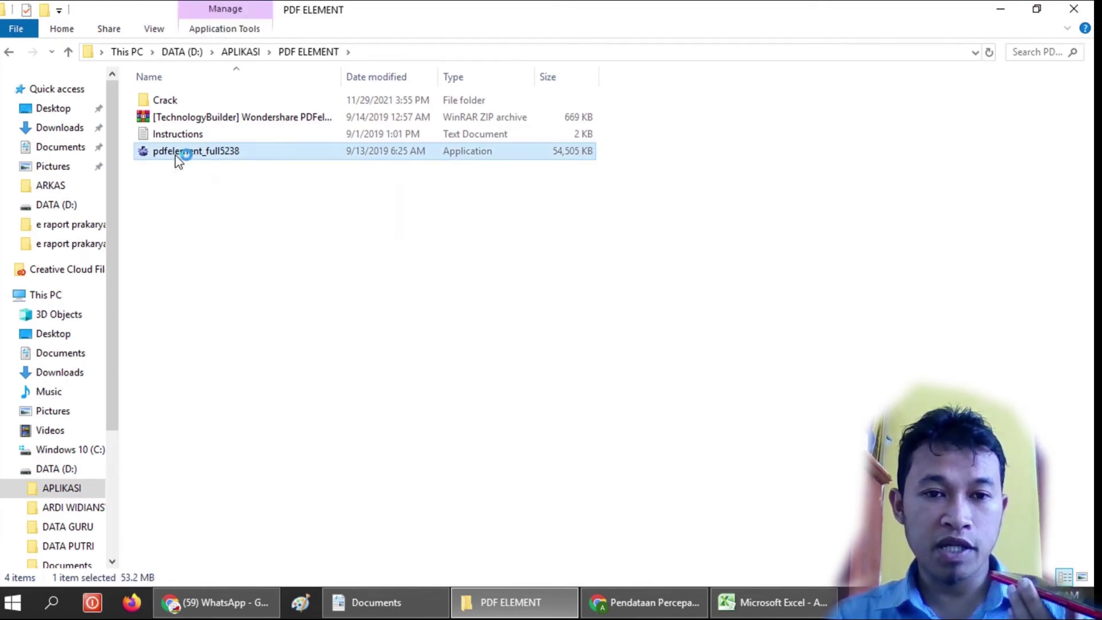
pyautogui.rightClick(174, 155)
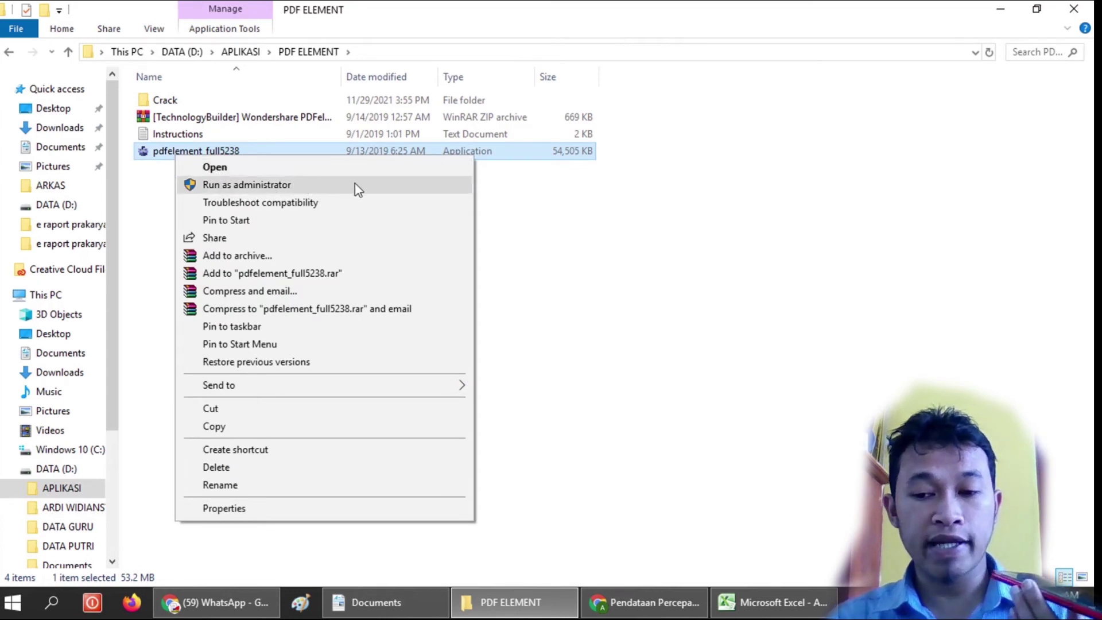
pyautogui.click(274, 187)
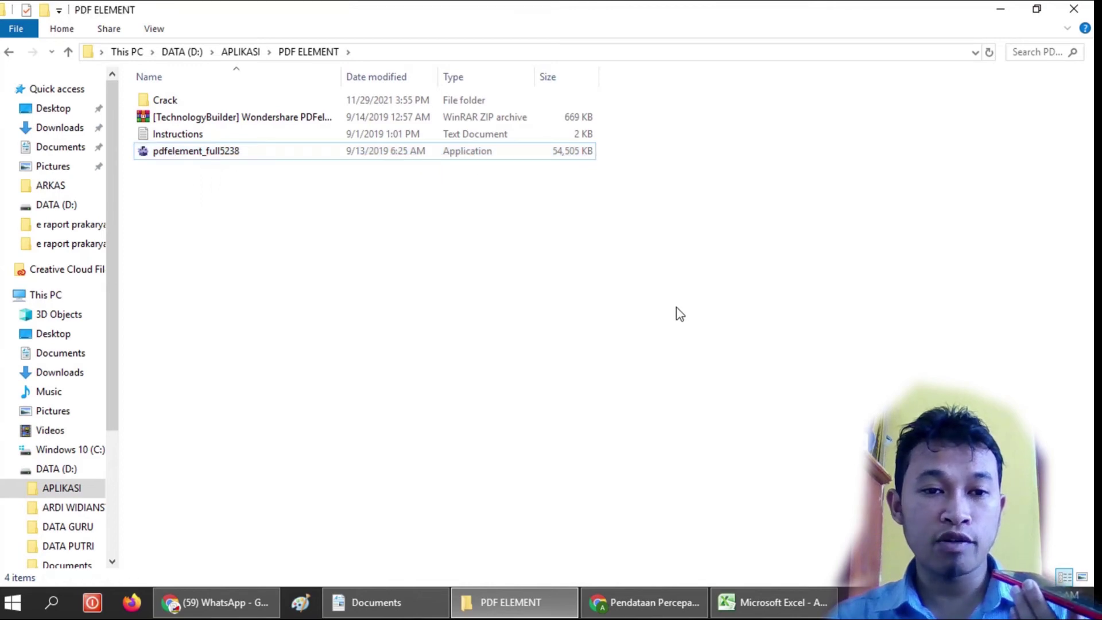
pyautogui.rightClick(184, 247)
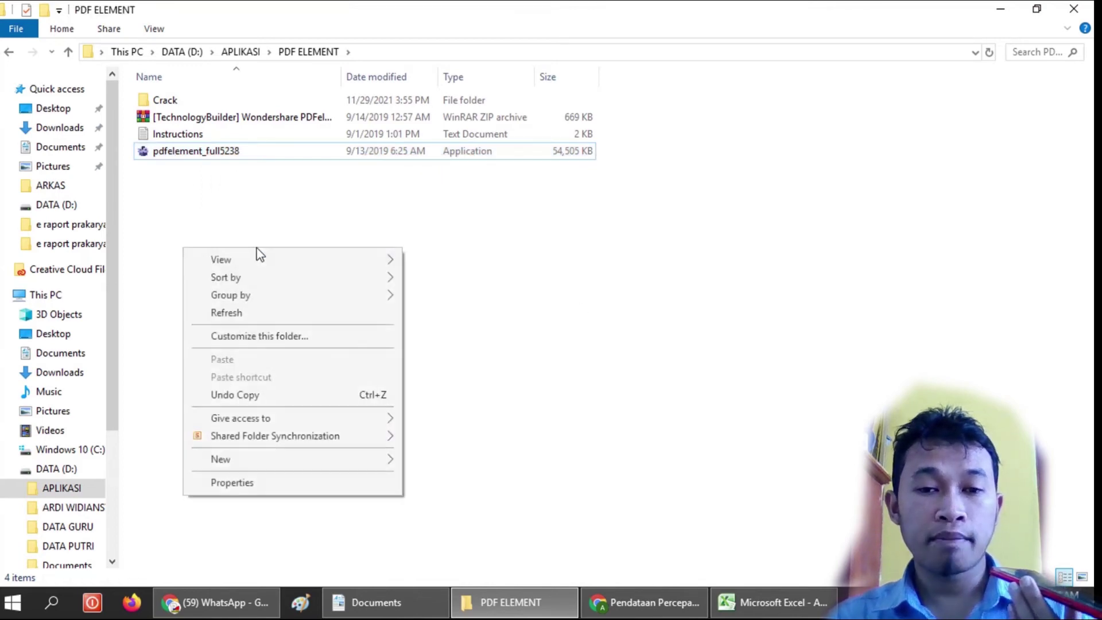
pyautogui.click(246, 155)
pyautogui.rightClick(245, 155)
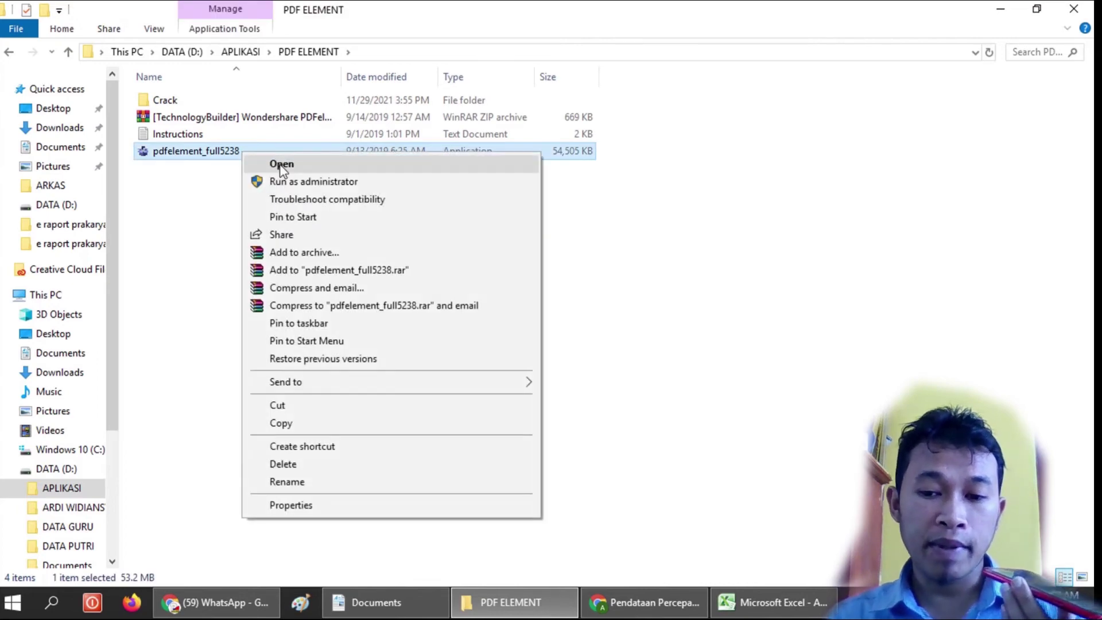
pyautogui.click(766, 326)
pyautogui.click(766, 326)
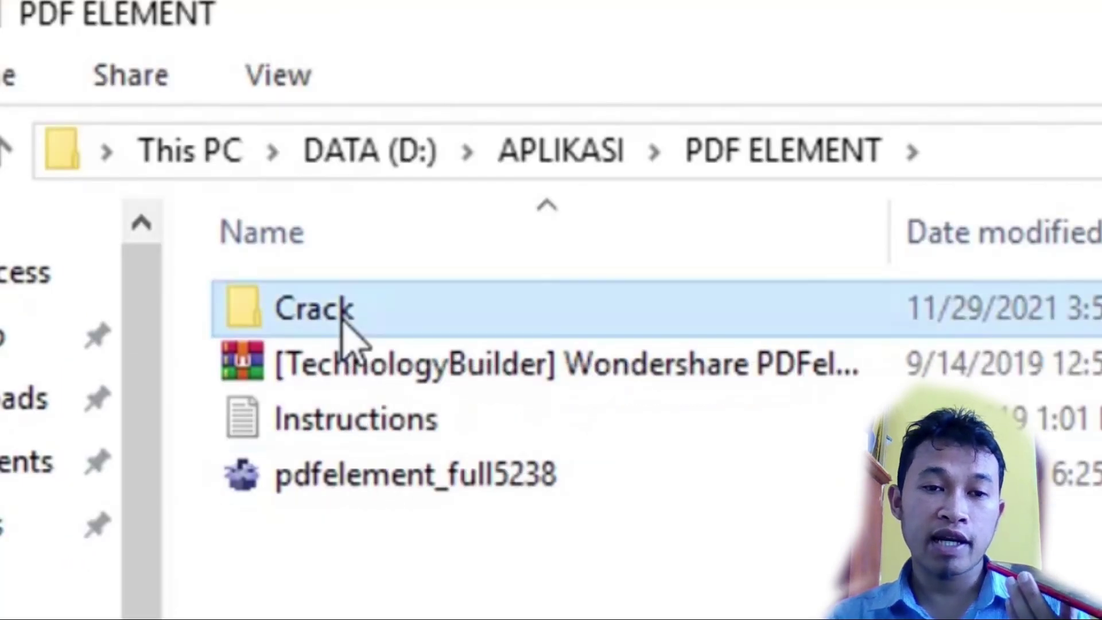
# Step: Open the Crack folder and select all three DLL files in it
pyautogui.doubleClick(175, 106)
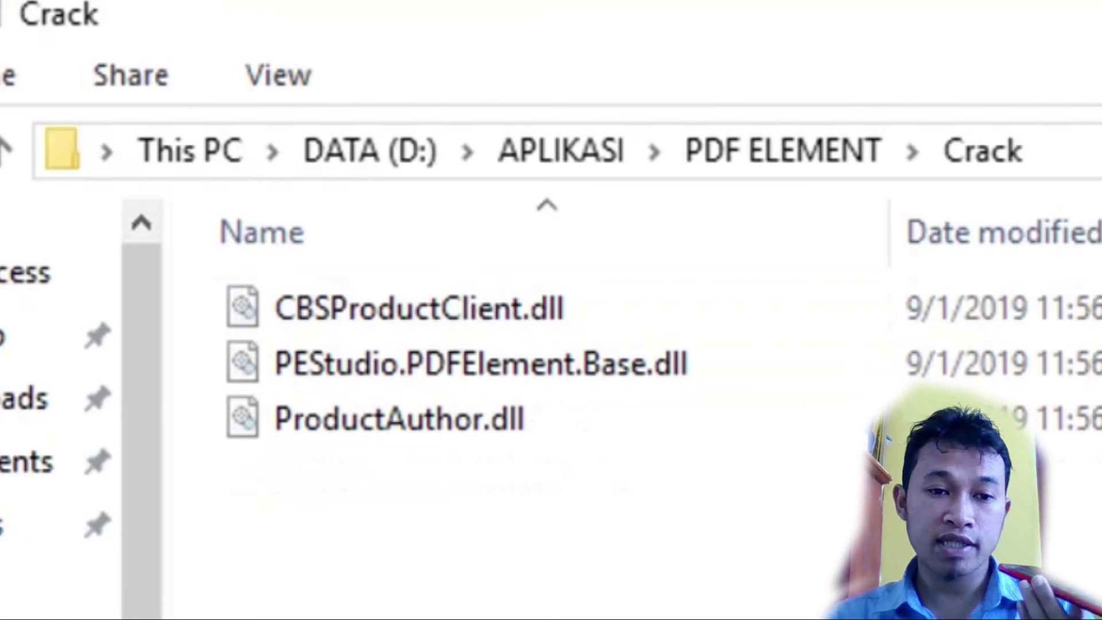
pyautogui.hotkey('ctrl', 'a')
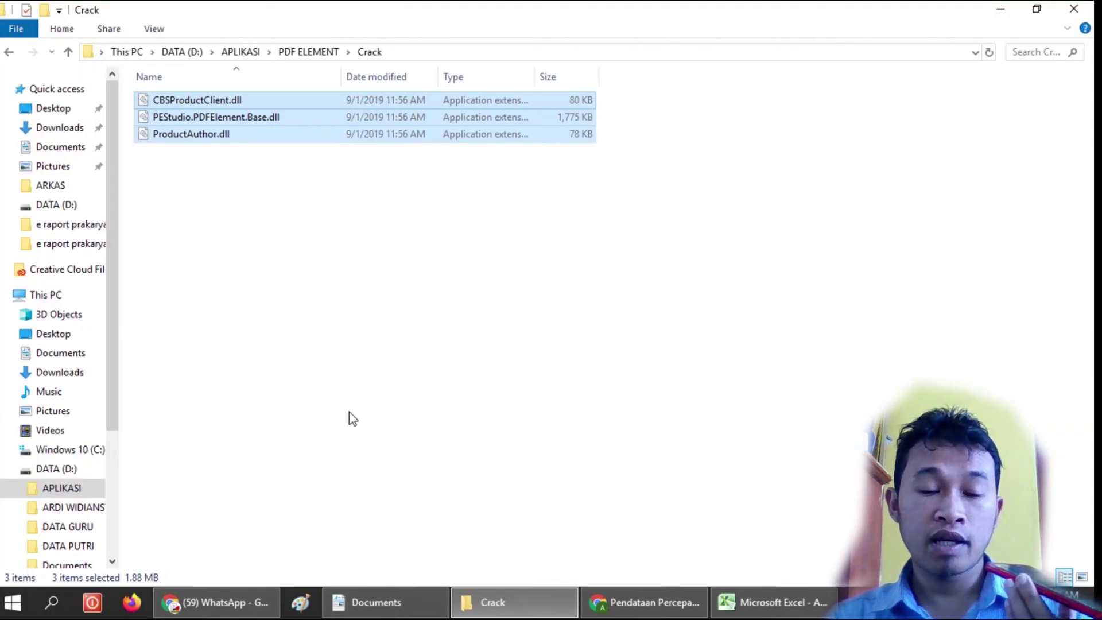
# Step: Go to the PDFelement 7 installation folder inside Program Files (x86)\Wondershare on drive C
pyautogui.click(75, 457)
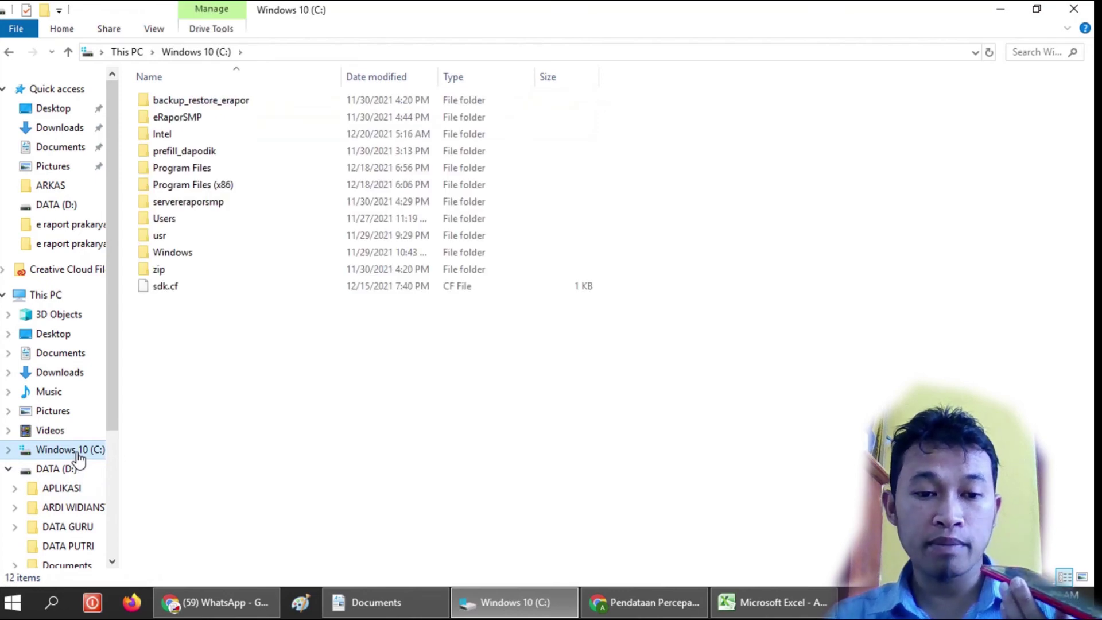
pyautogui.doubleClick(197, 187)
pyautogui.scroll(-2, 288, 349)
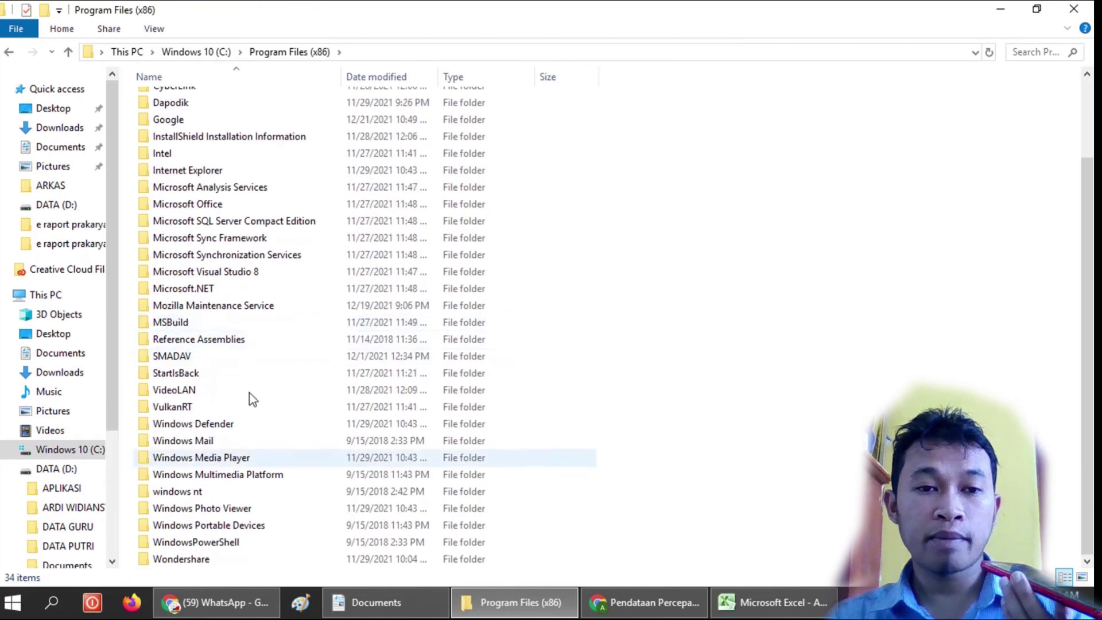
pyautogui.click(201, 561)
pyautogui.doubleClick(201, 561)
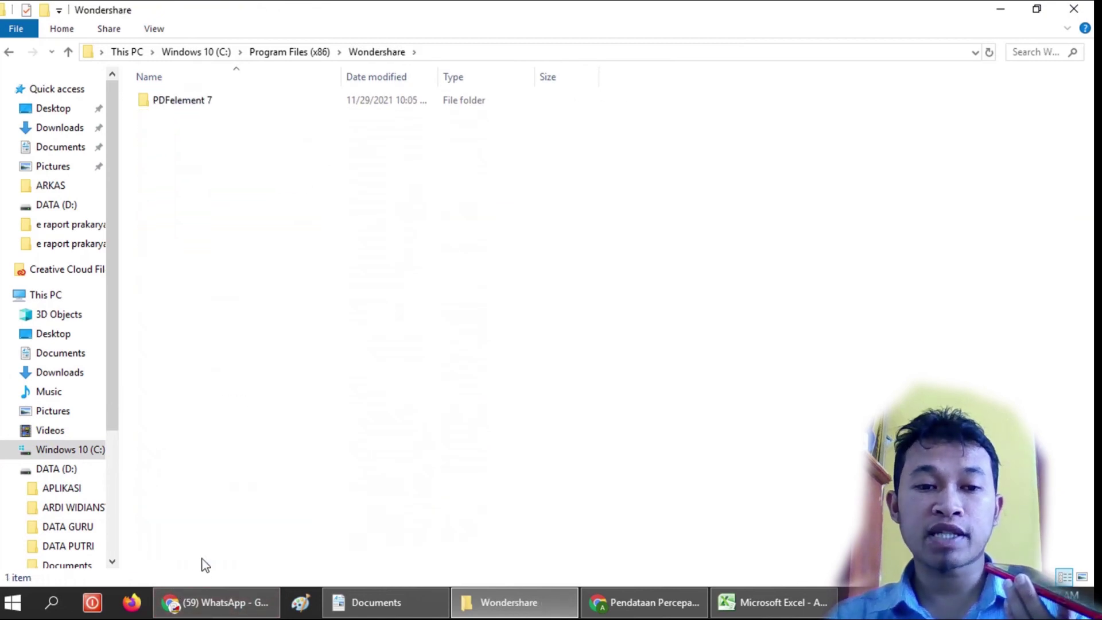
pyautogui.click(202, 103)
pyautogui.doubleClick(202, 102)
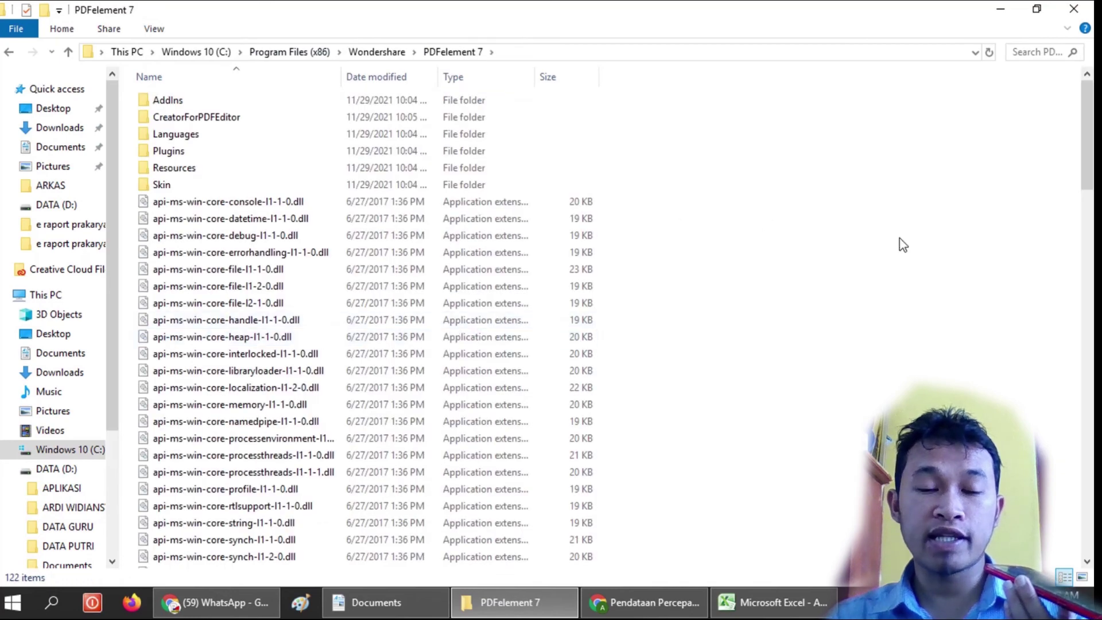
pyautogui.rightClick(803, 246)
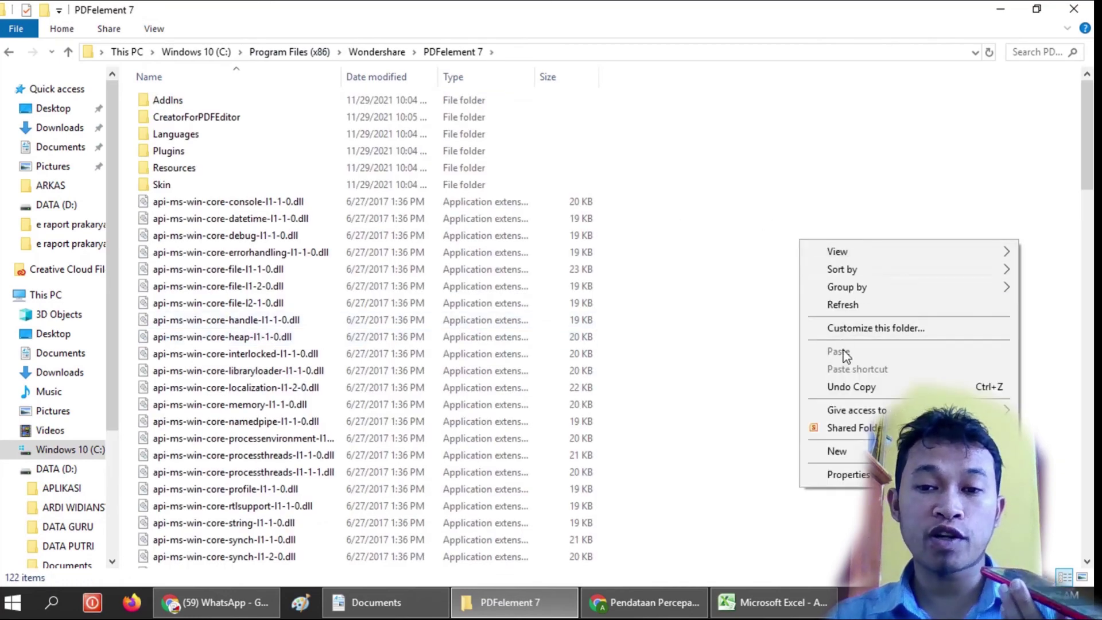
pyautogui.rightClick(715, 238)
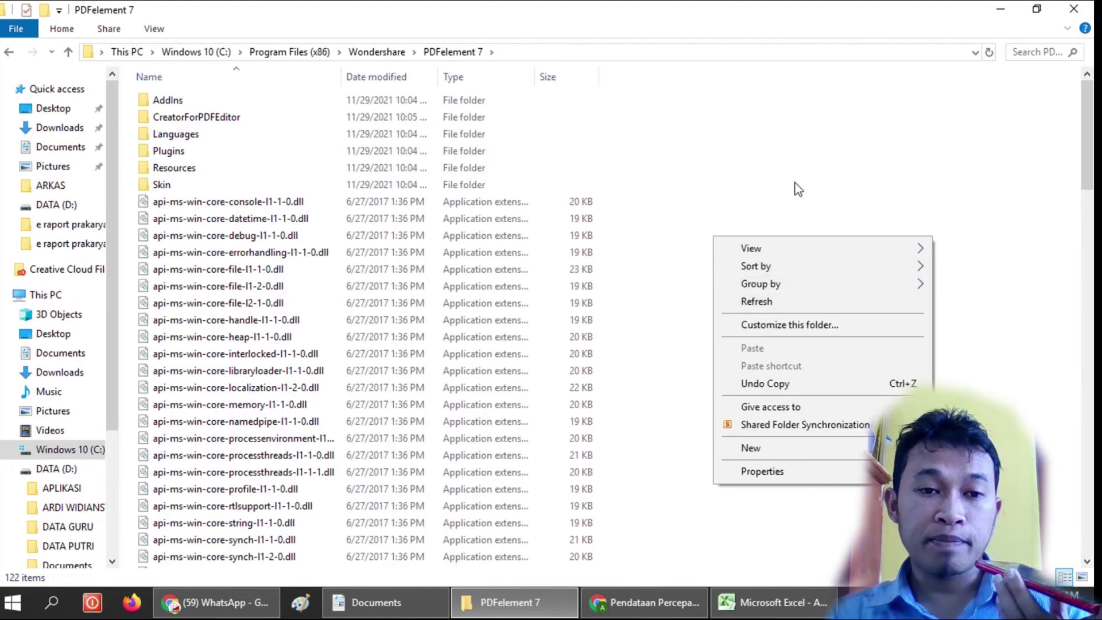
pyautogui.click(801, 157)
pyautogui.rightClick(800, 155)
pyautogui.click(700, 98)
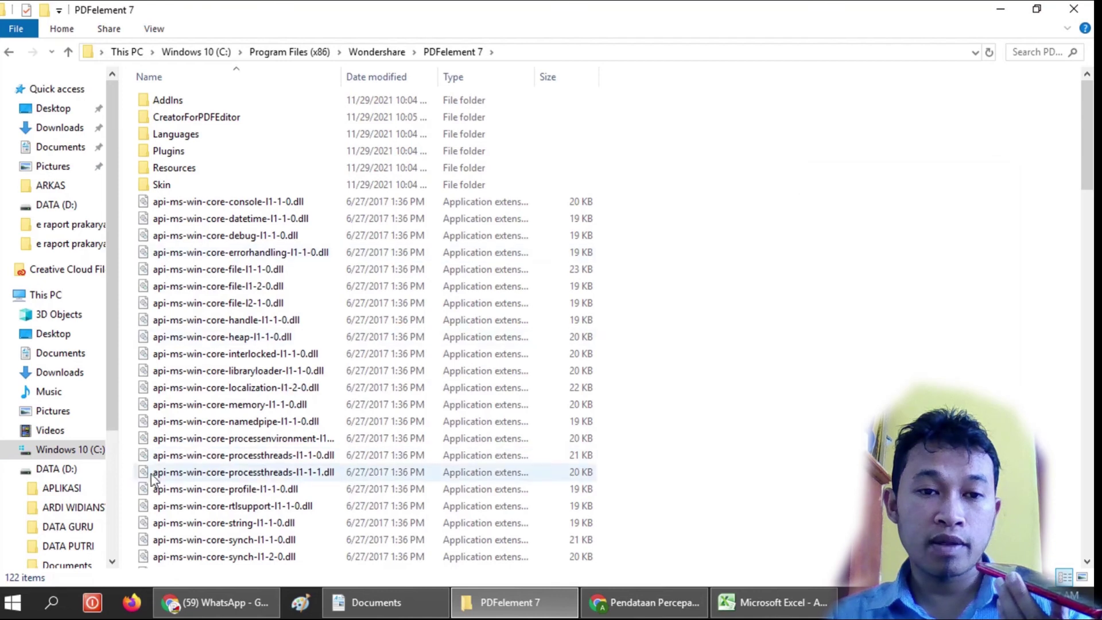
# Step: Return to the Crack folder under APLIKASI\PDF ELEMENT on drive D, select its three DLL files, and close File Explorer
pyautogui.click(61, 488)
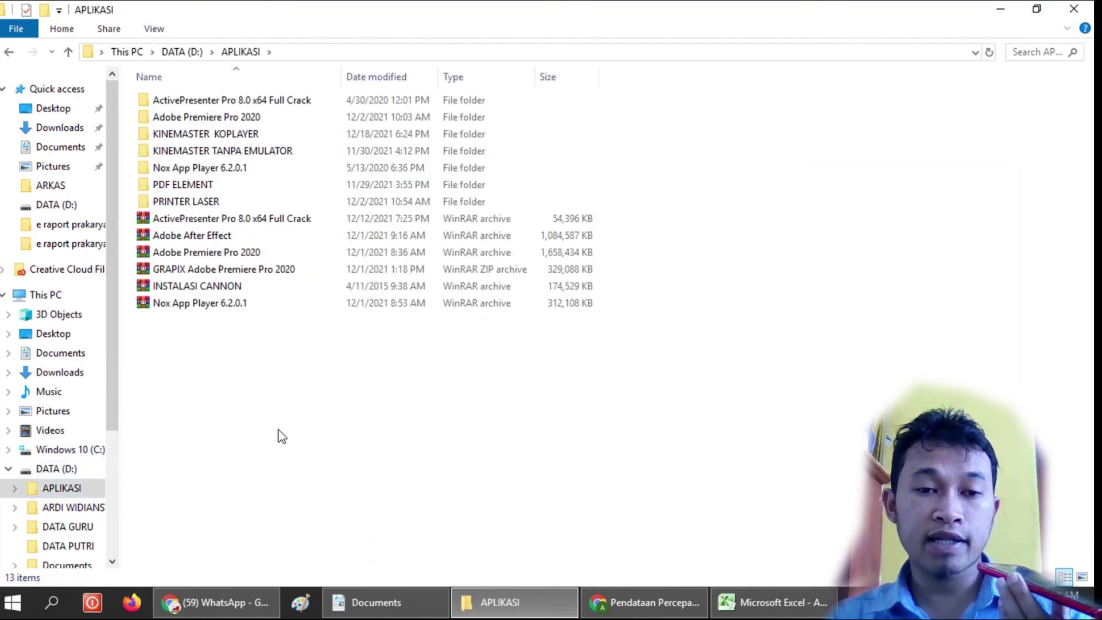
pyautogui.doubleClick(189, 186)
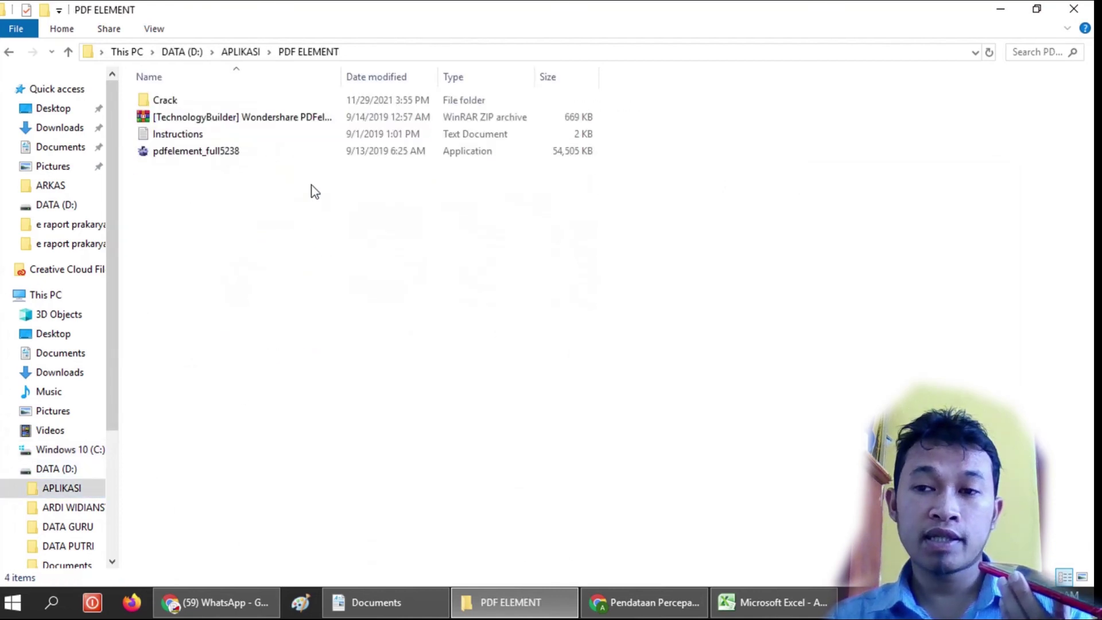
pyautogui.doubleClick(162, 101)
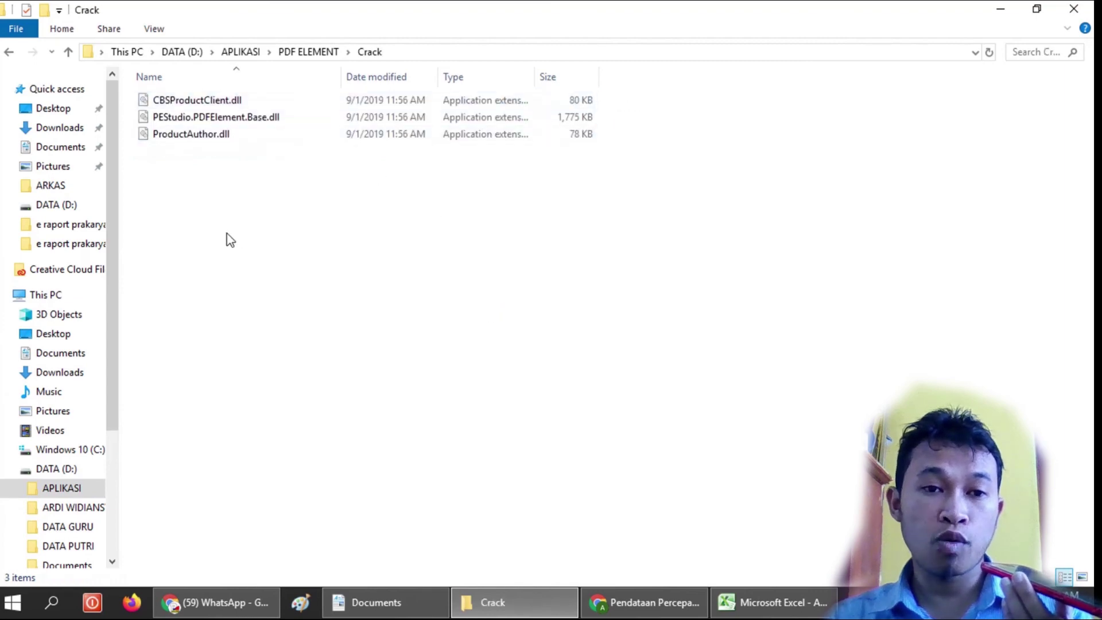
pyautogui.moveTo(229, 240); pyautogui.dragTo(345, 51)
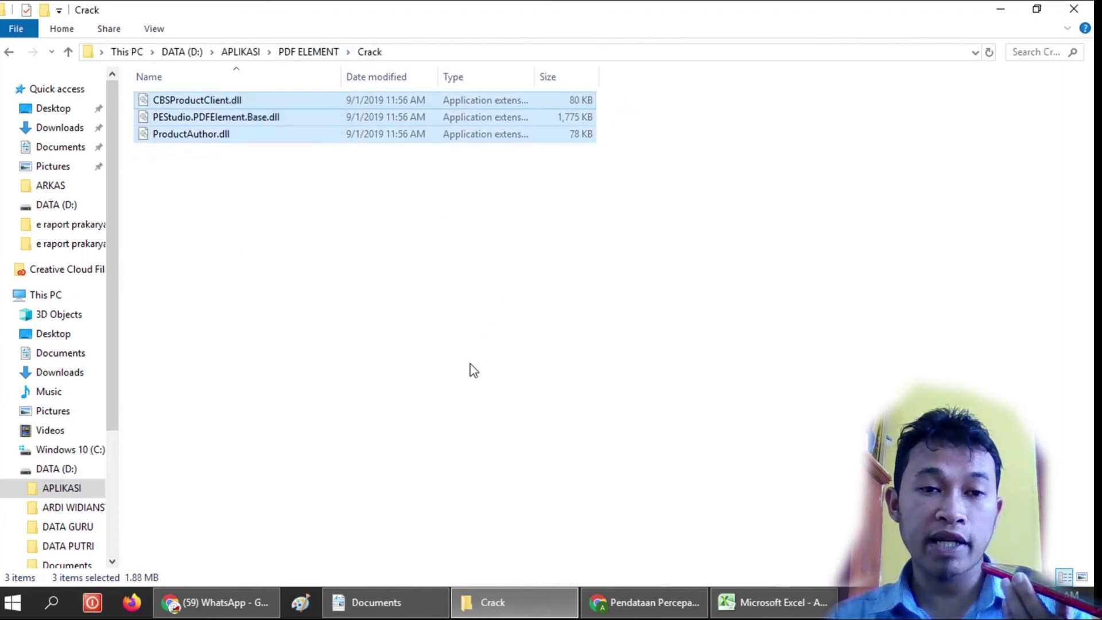
pyautogui.click(1085, 17)
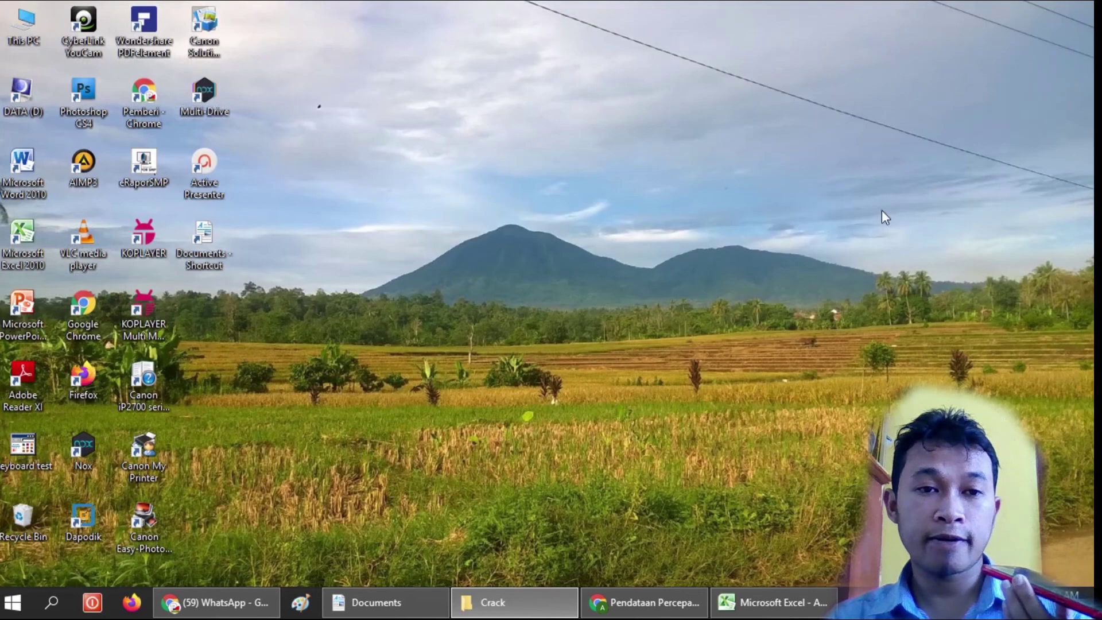
# Step: Open the file location of the Wondershare PDFelement desktop shortcut, and close the folder window
pyautogui.doubleClick(143, 28)
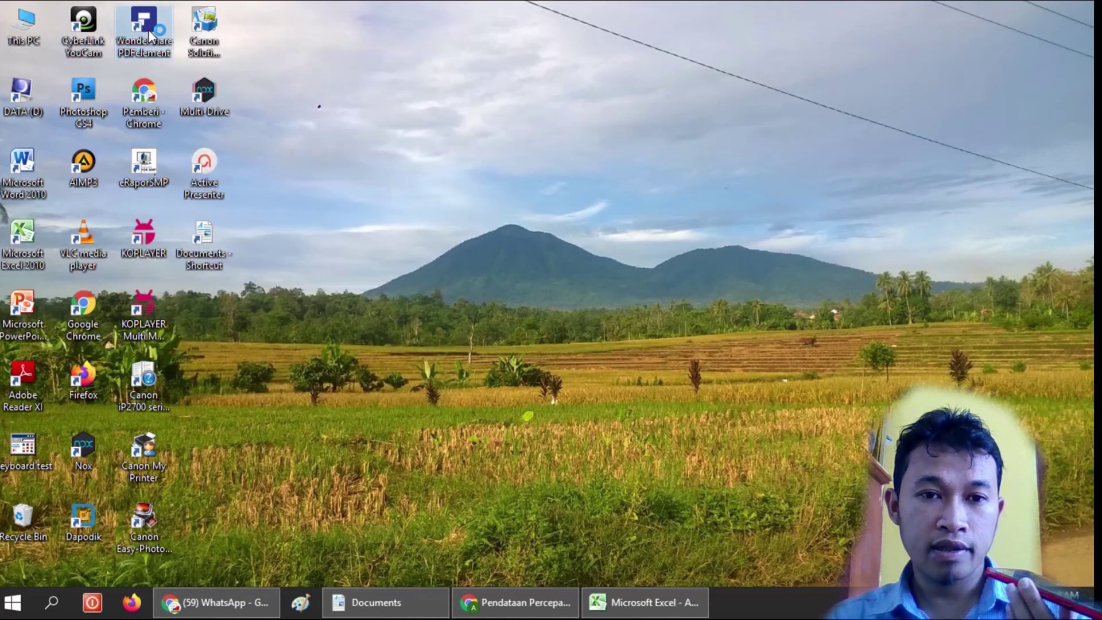
pyautogui.rightClick(148, 30)
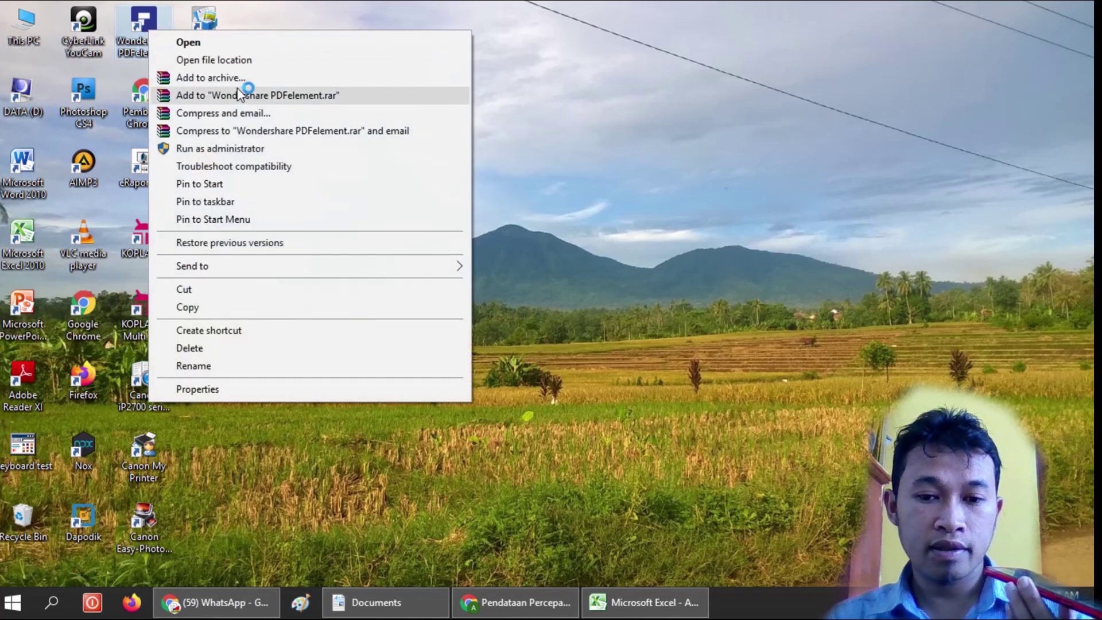
pyautogui.click(224, 61)
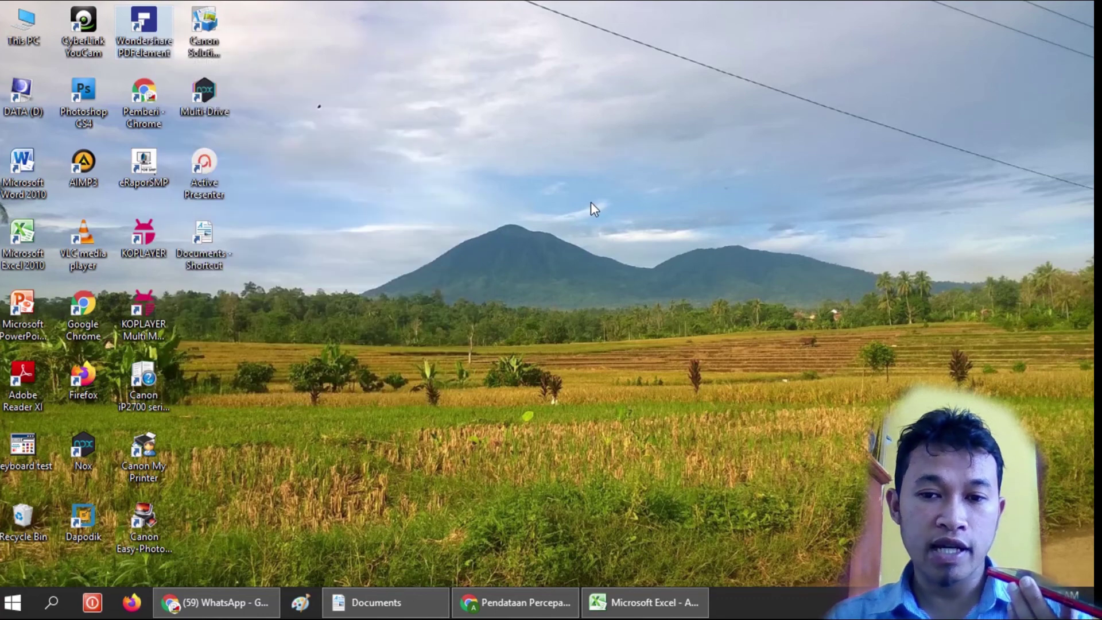
pyautogui.click(489, 212)
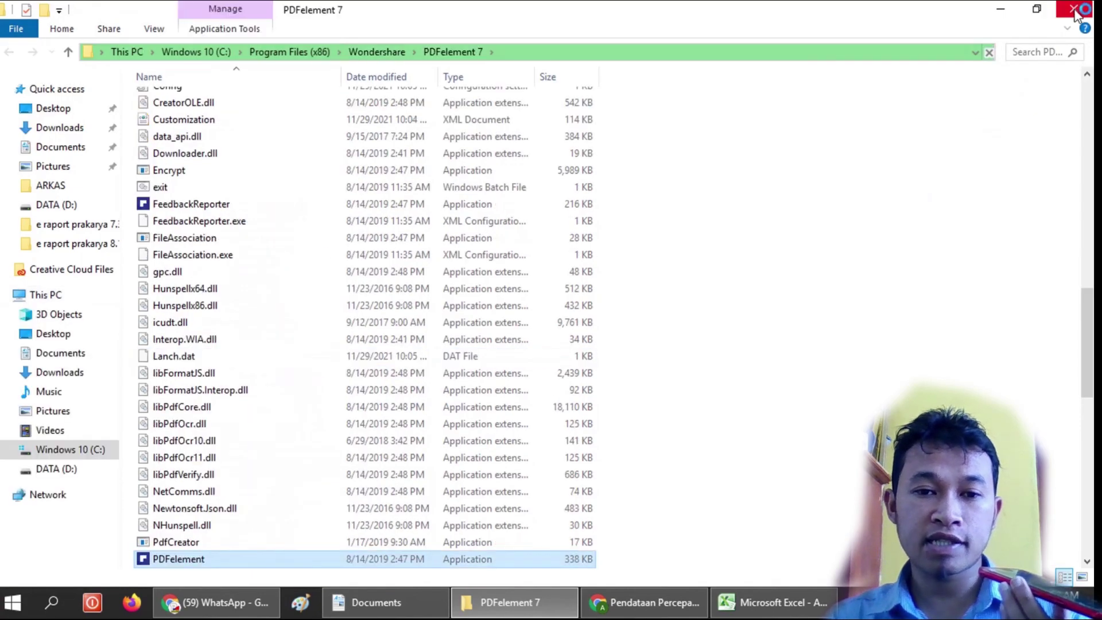
pyautogui.click(1075, 13)
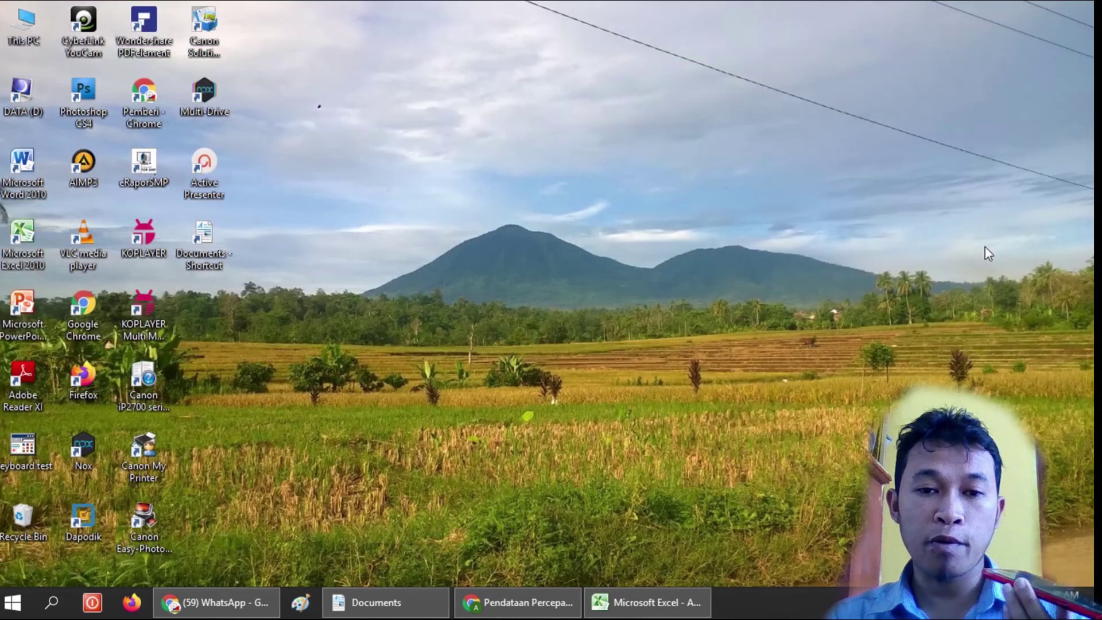
pyautogui.rightClick(598, 90)
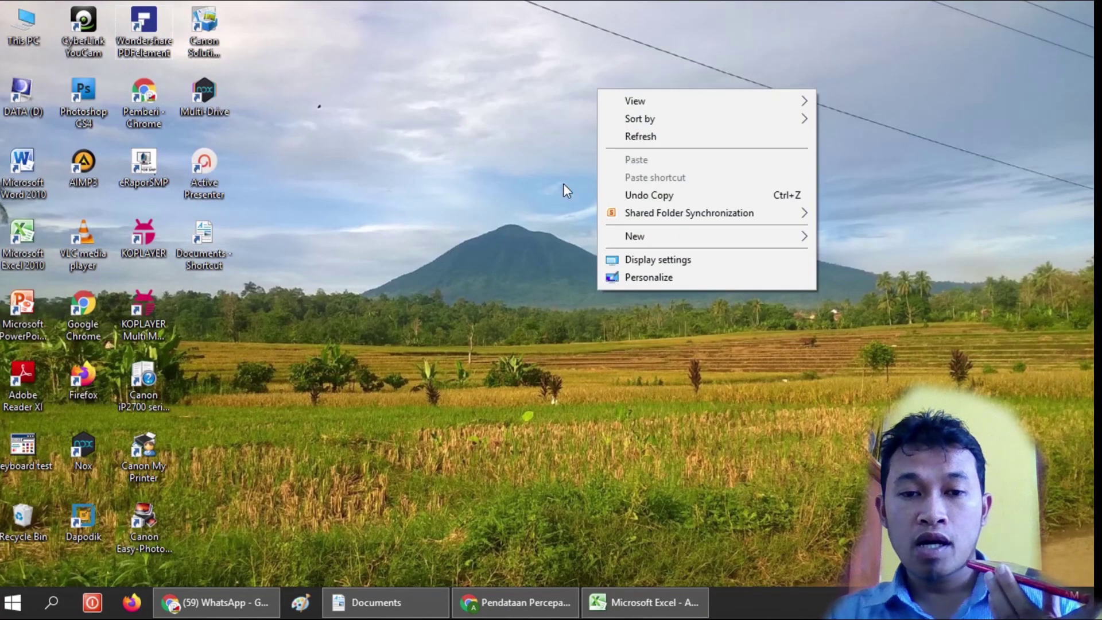
pyautogui.click(640, 134)
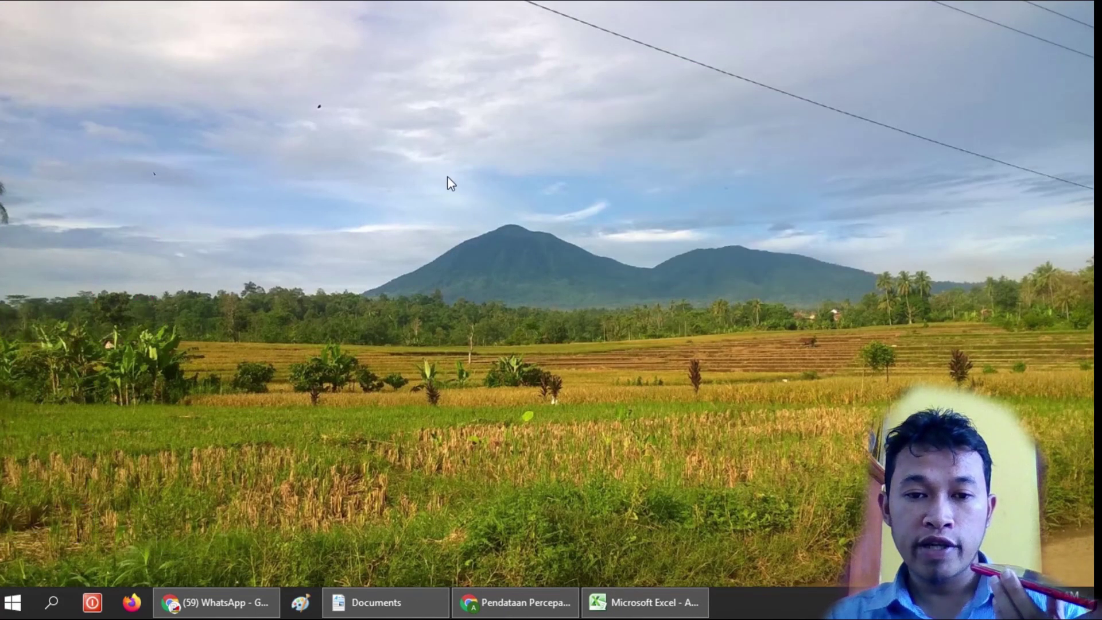
pyautogui.rightClick(394, 144)
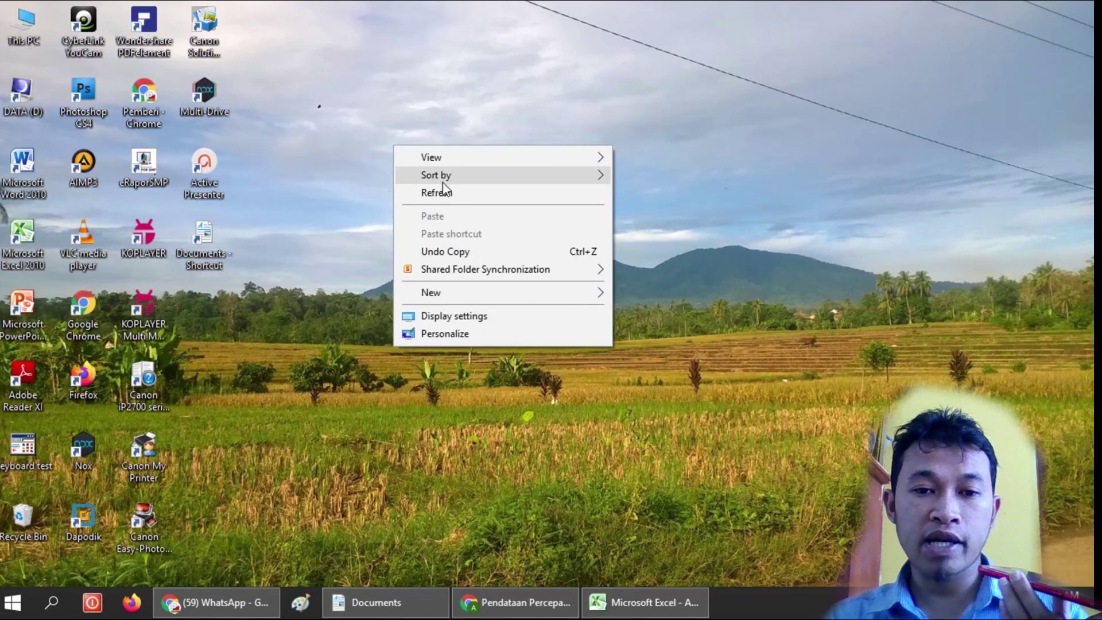
pyautogui.click(449, 196)
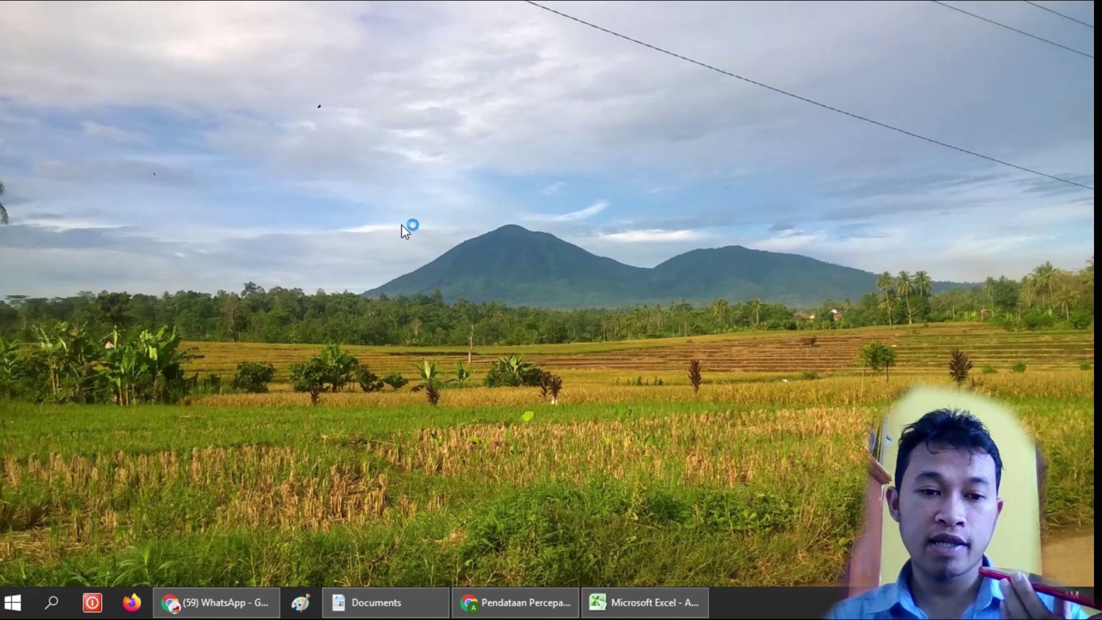
pyautogui.rightClick(402, 209)
pyautogui.click(442, 268)
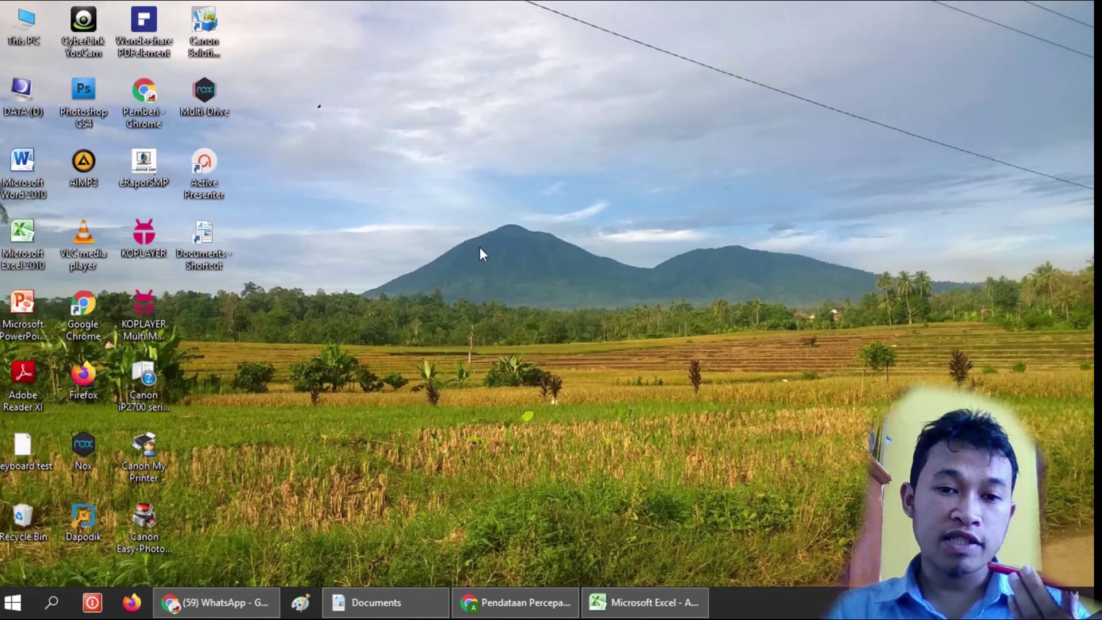